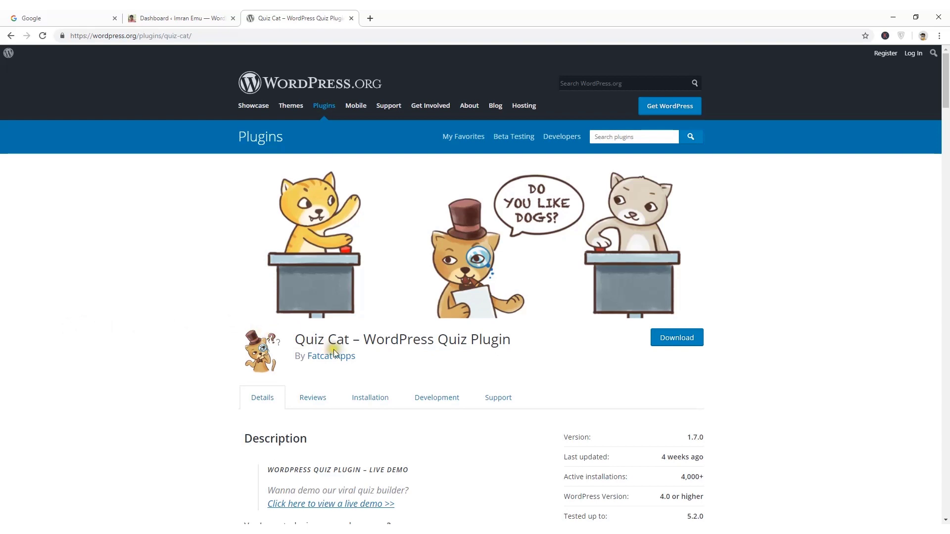
Step: Copy the plugin name 'Quiz Cat' from its WordPress.org page and return to Add Plugins
drag(349, 342, 296, 341)
drag(363, 339, 517, 338)
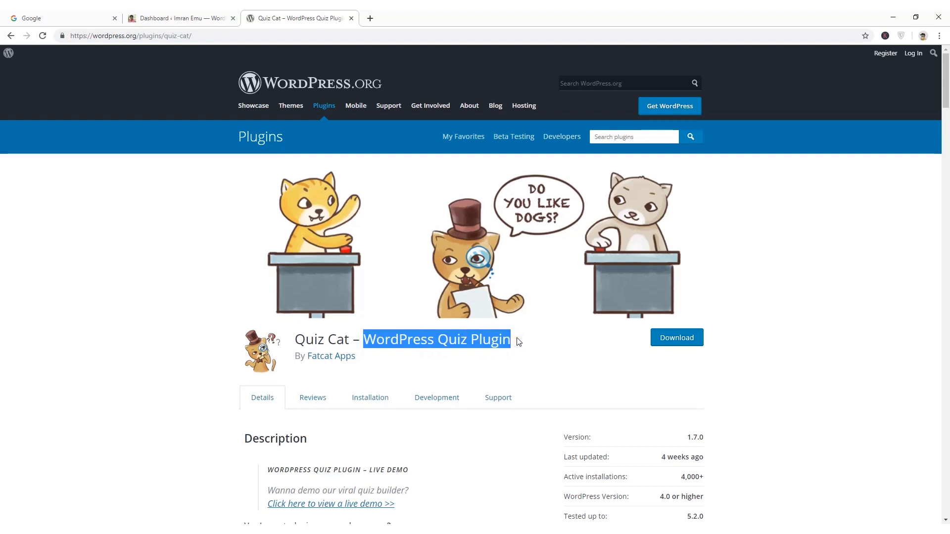
drag(349, 342, 299, 339)
right_click(299, 339)
click(316, 345)
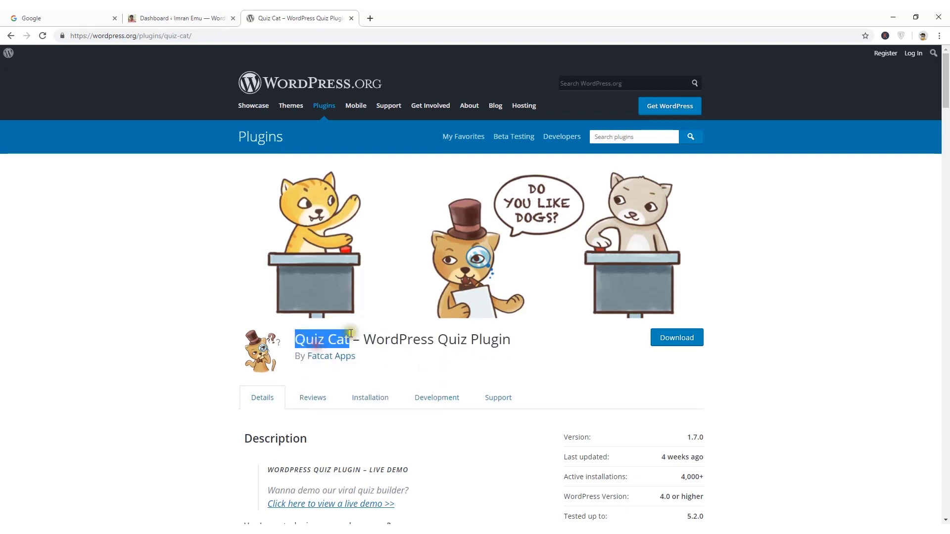
click(178, 18)
mouse_move(35, 78)
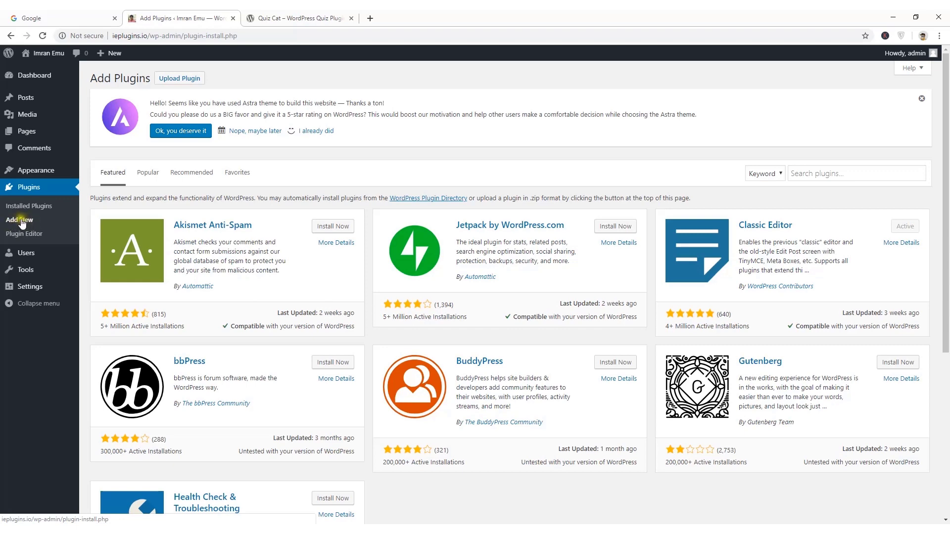
Step: Search plugins for the pasted 'Quiz Cat', then install and activate it
click(805, 169)
right_click(807, 169)
click(829, 248)
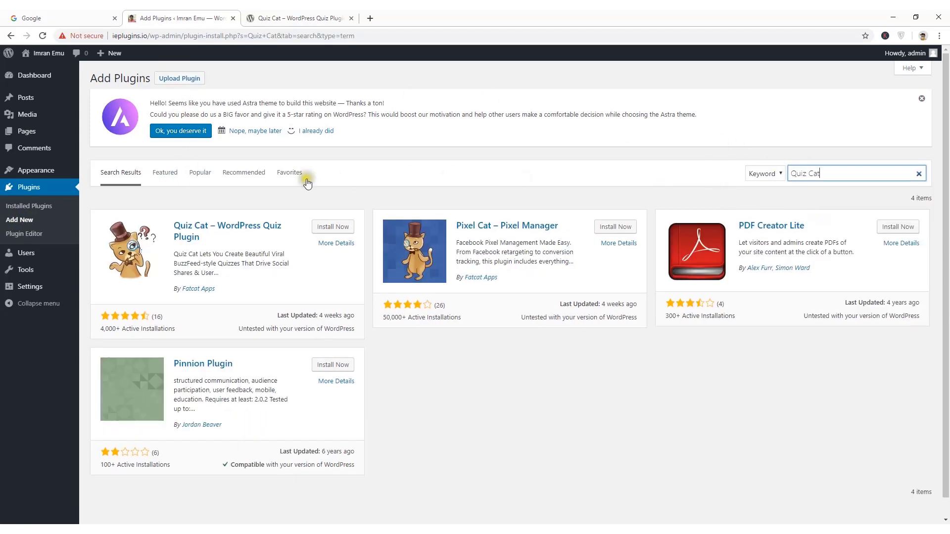
click(337, 228)
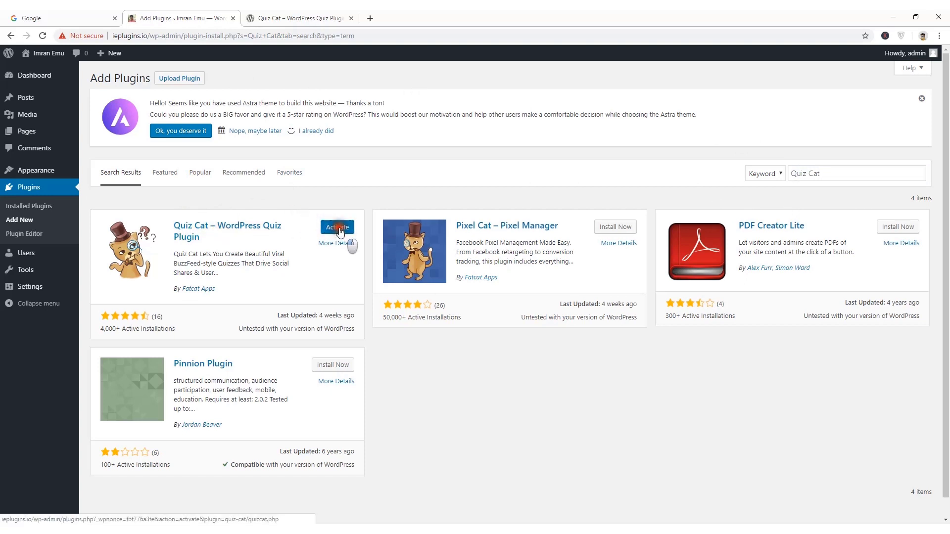
click(339, 231)
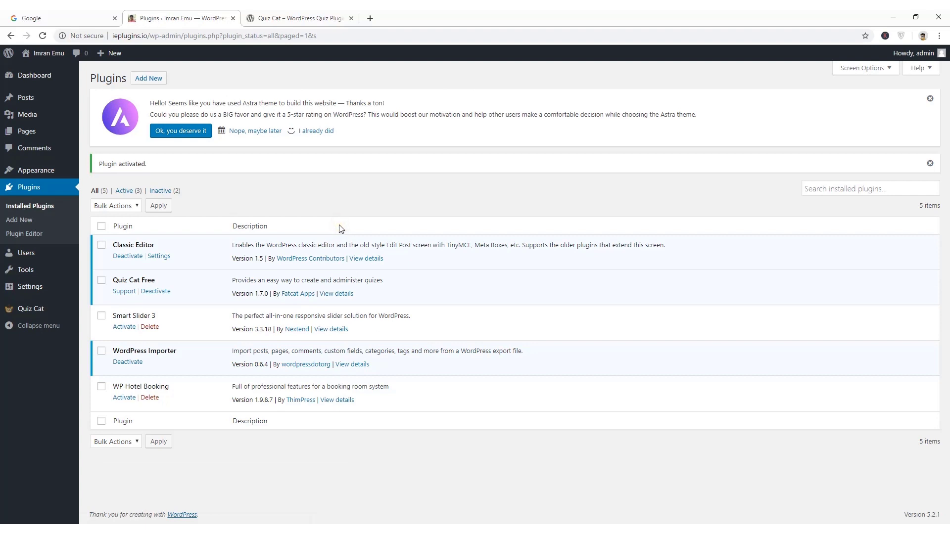
mouse_move(24, 315)
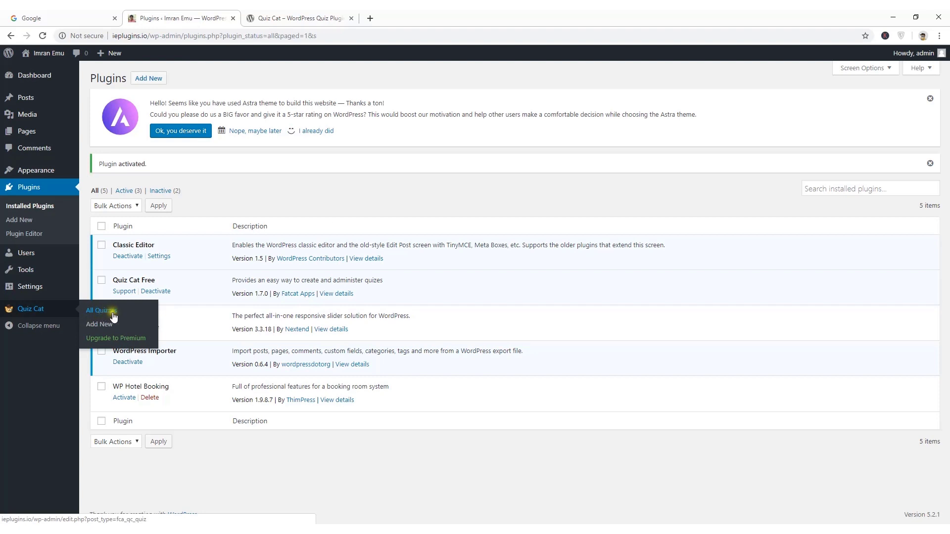
Step: Confirm the Quiz Cat All Quizzes list is empty and start a new quiz
click(120, 341)
click(104, 312)
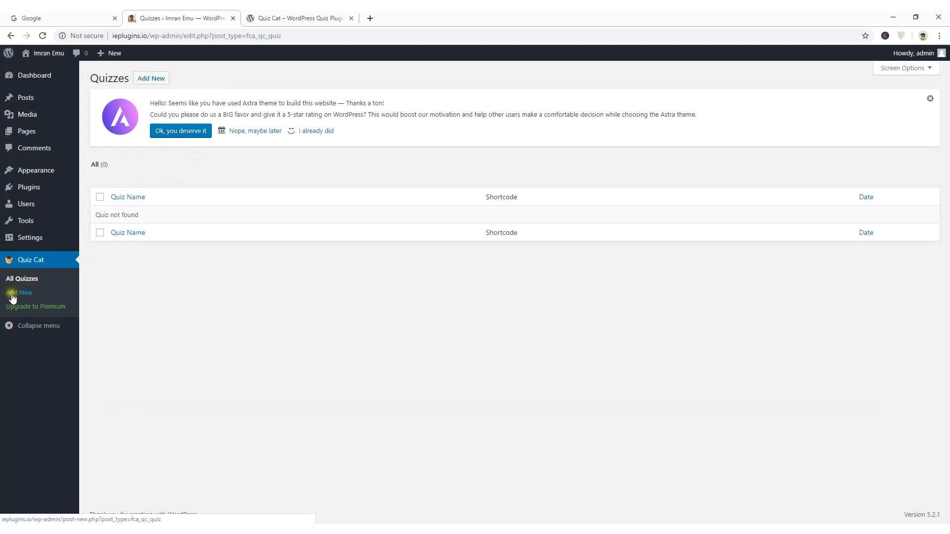
click(27, 296)
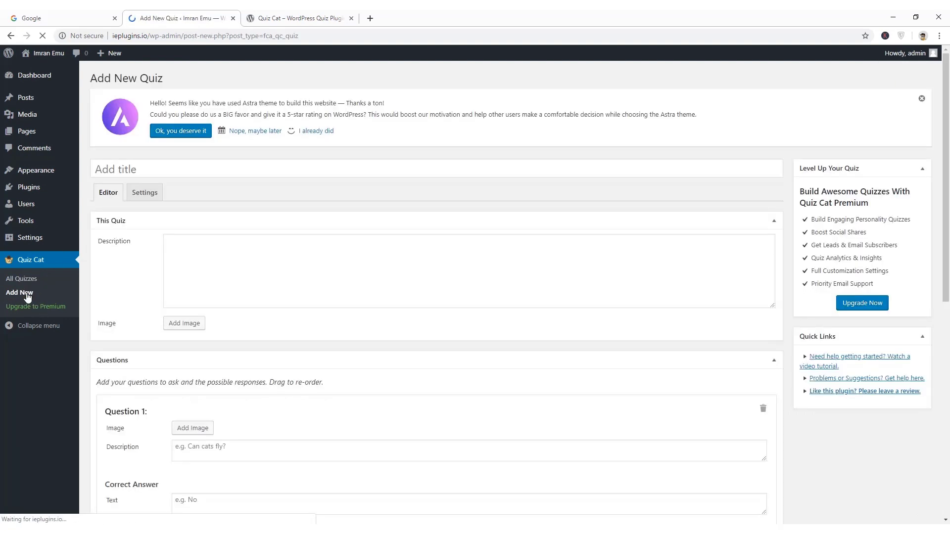
scroll(26, 297, down, 15)
scroll(181, 266, up, 15)
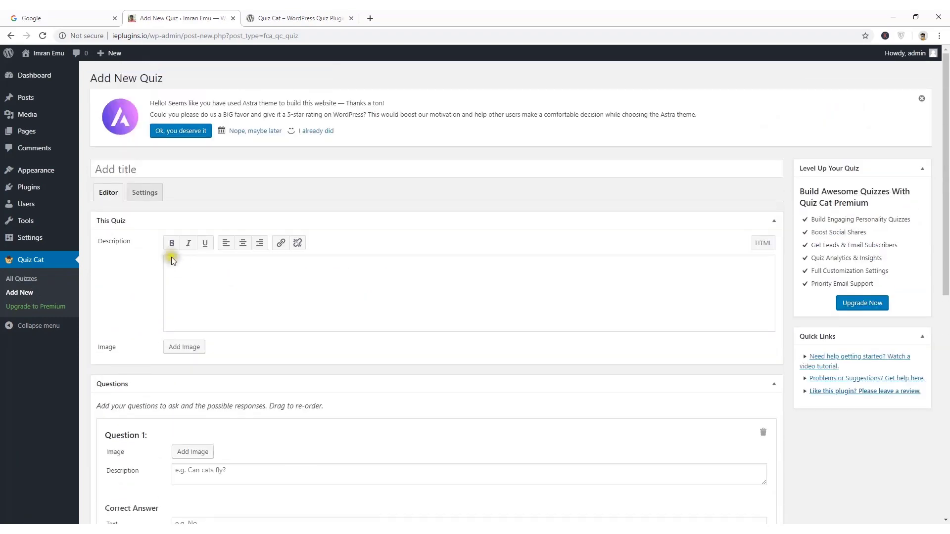
click(99, 169)
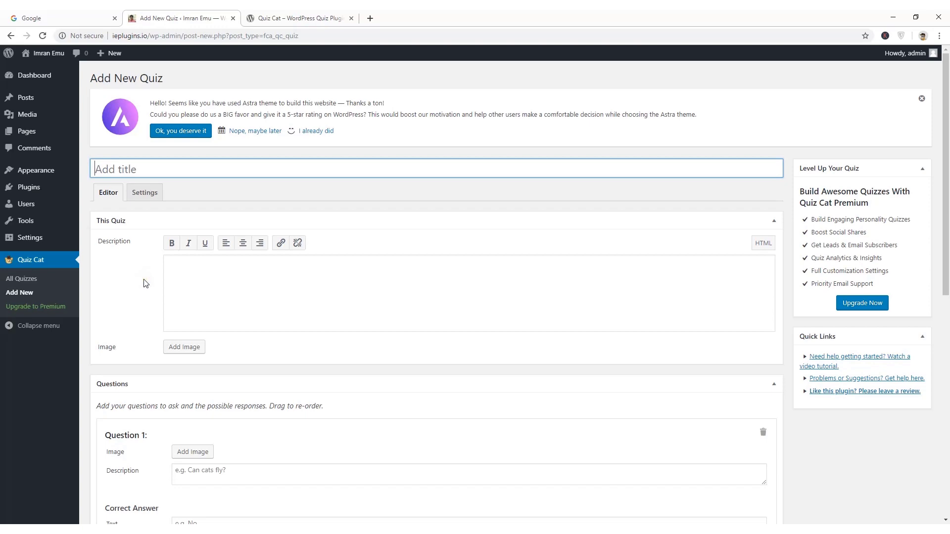
scroll(145, 283, down, 9)
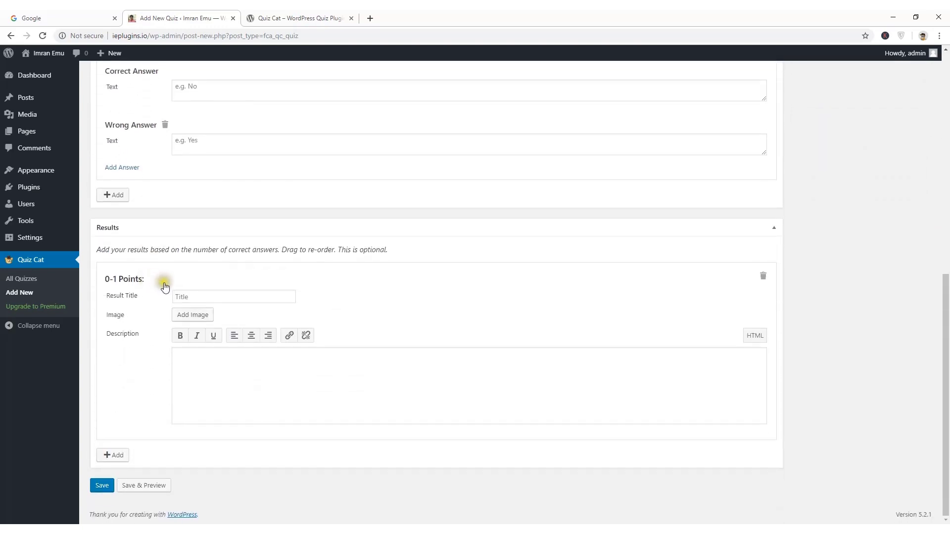
scroll(159, 318, up, 10)
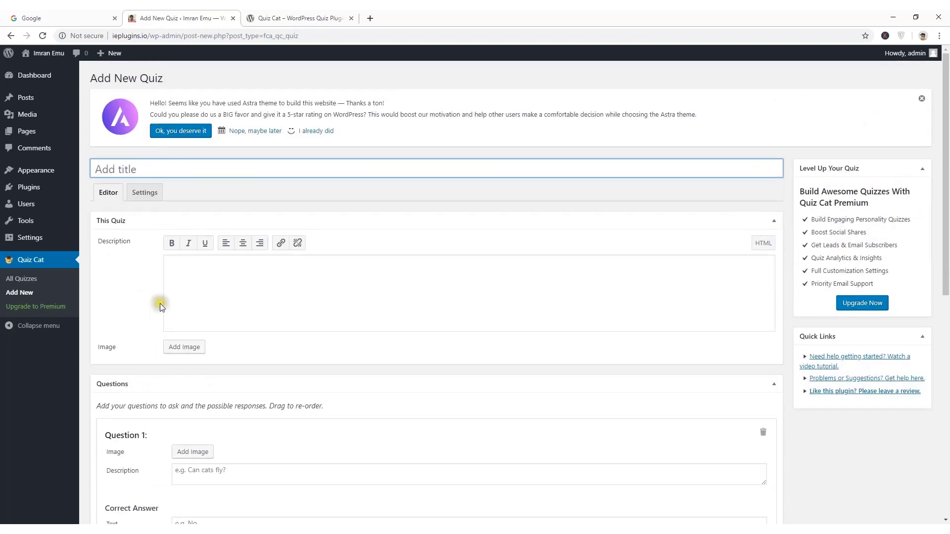
click(145, 197)
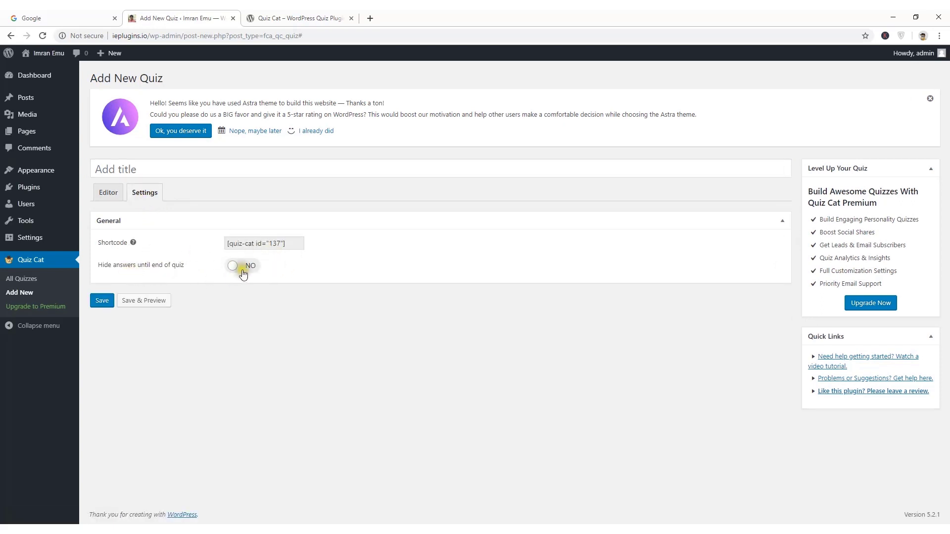
click(240, 268)
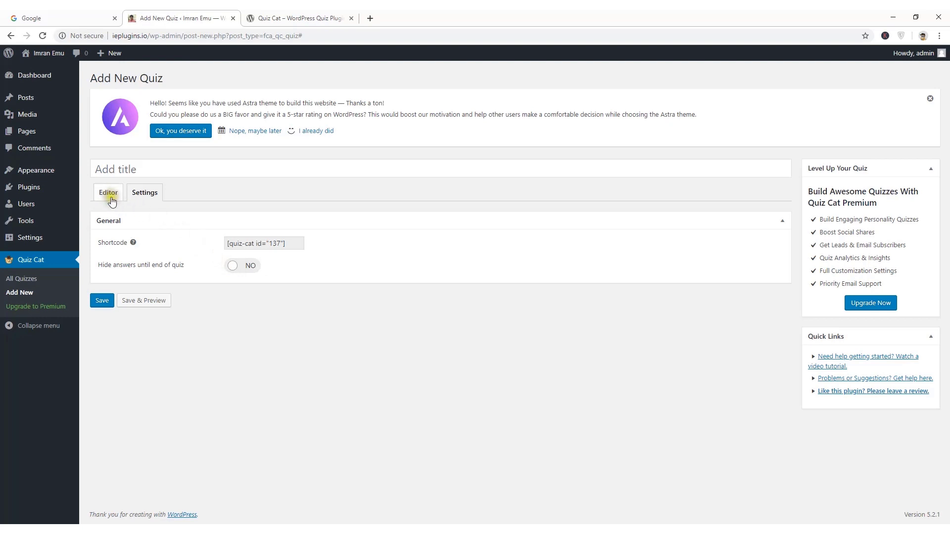
click(109, 194)
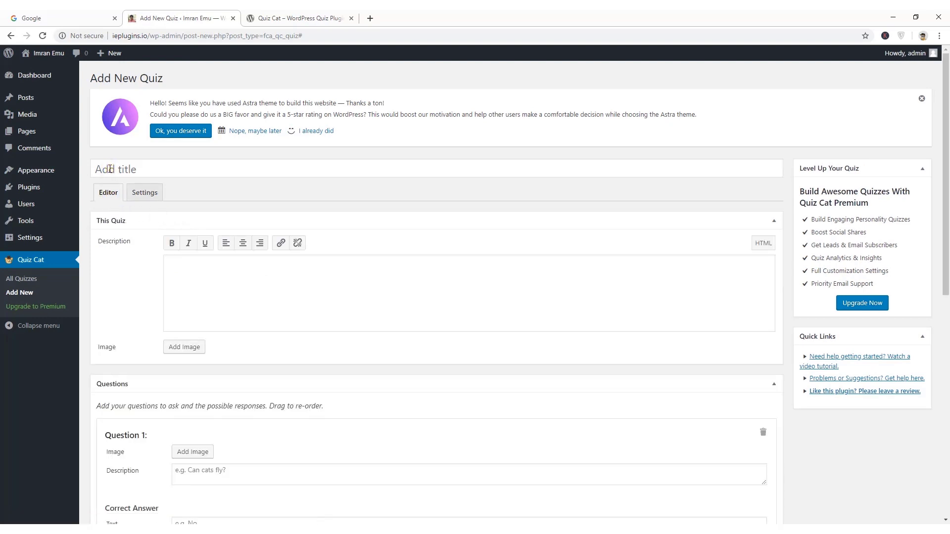
Step: Title the quiz 'Capital City' with the description 'Capital City Quiz'
click(110, 170)
text(Capital City)
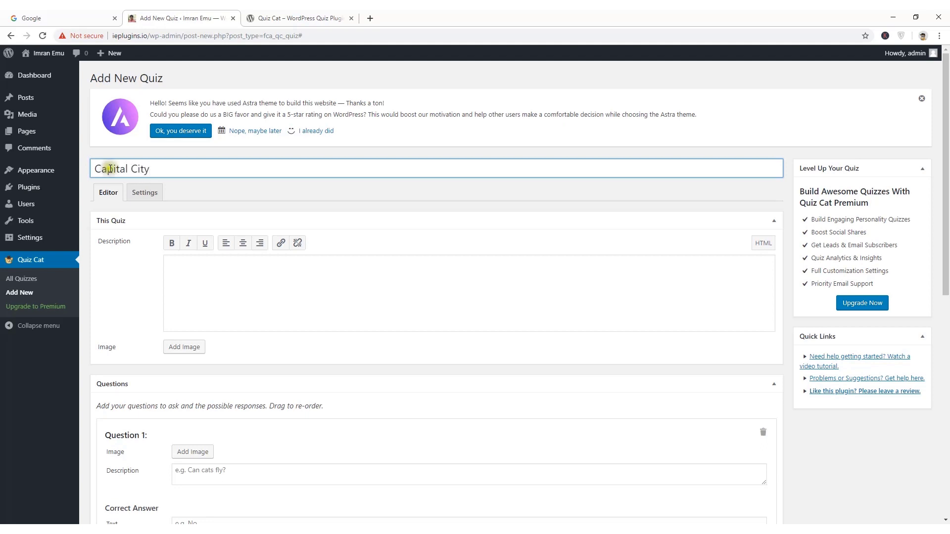
click(214, 278)
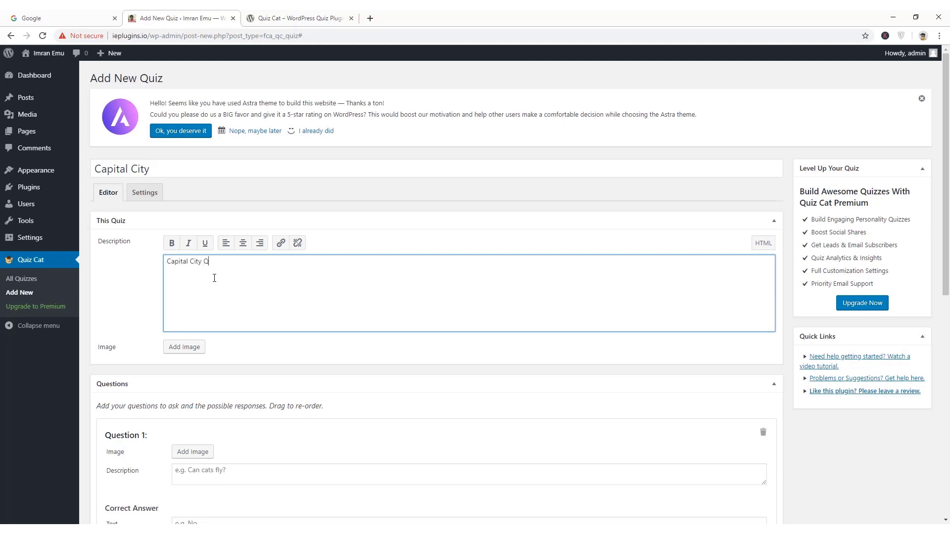
text(z)
click(218, 278)
click(130, 321)
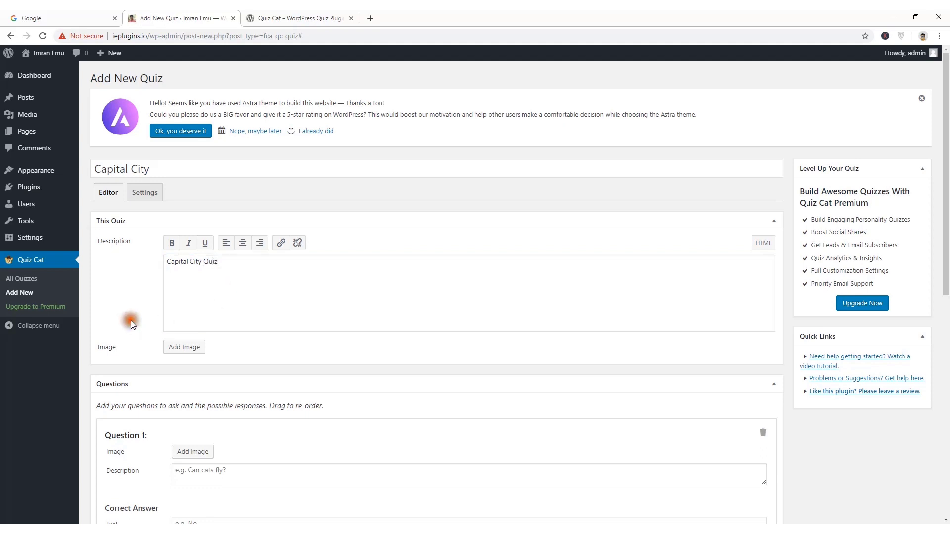
Step: Insert the sea photo as the quiz image and bring Questions.docx forward
click(185, 348)
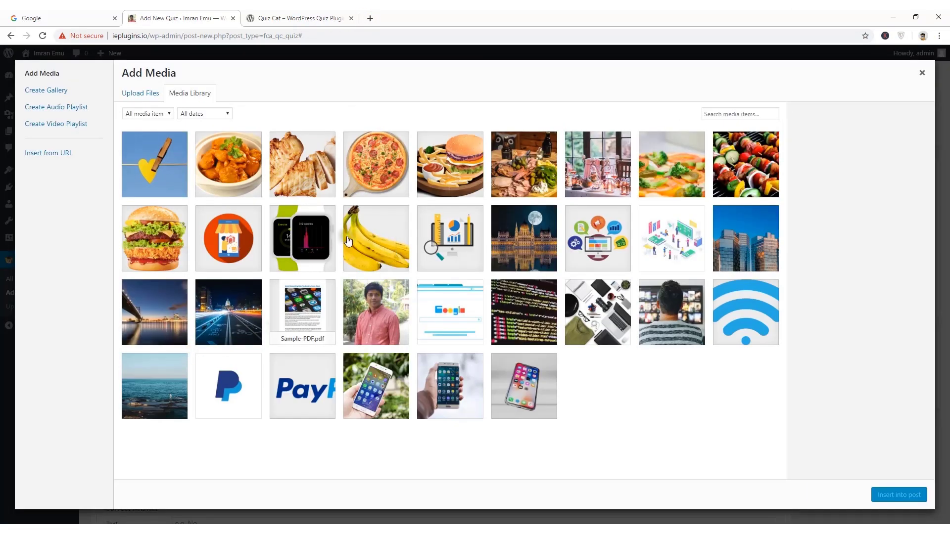
click(242, 237)
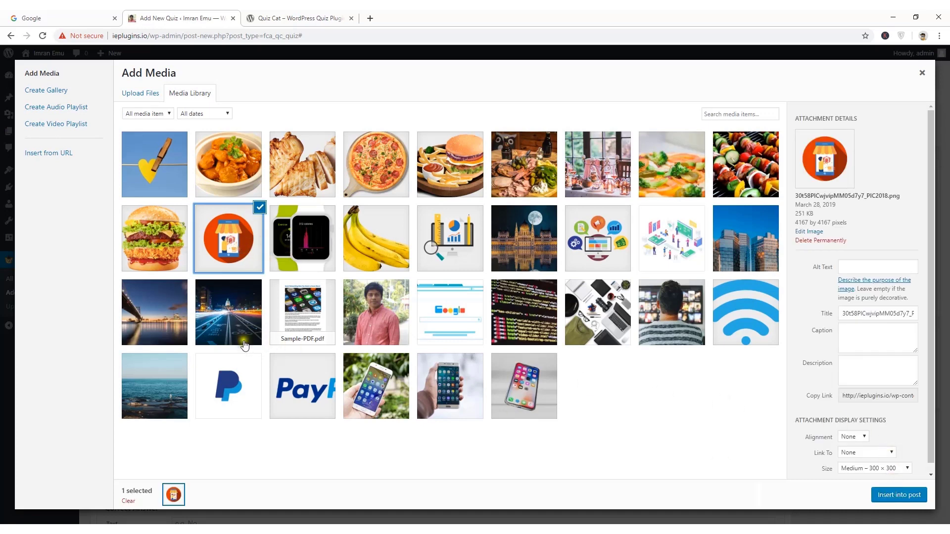
click(155, 373)
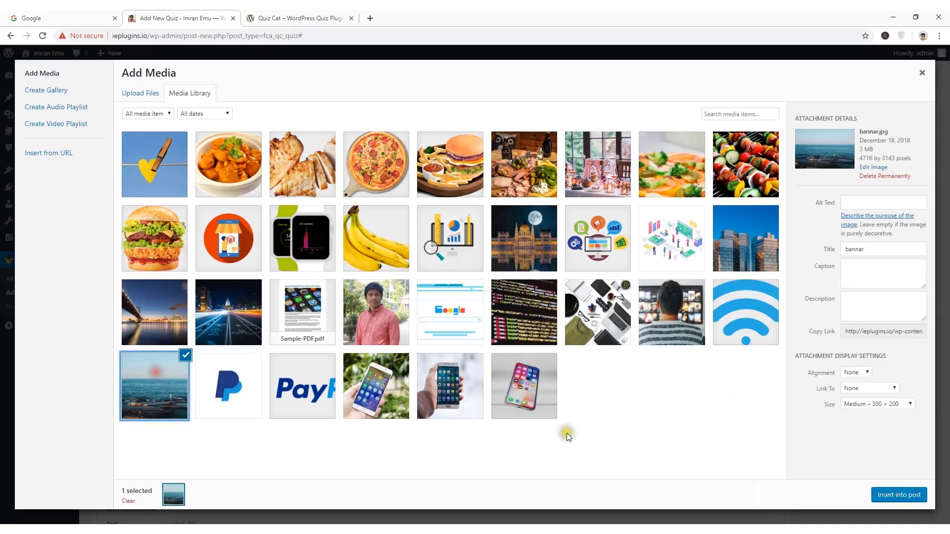
click(892, 500)
scroll(328, 354, down, 5)
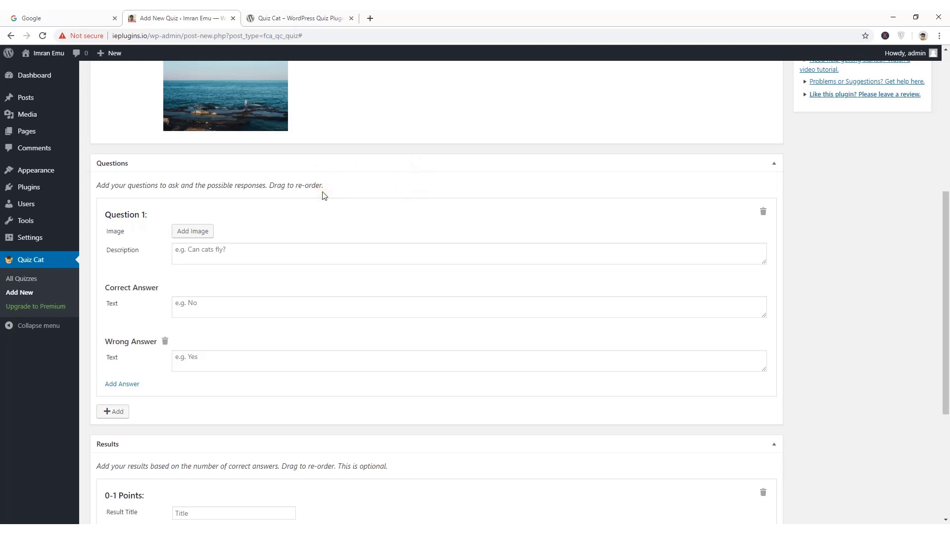
click(893, 18)
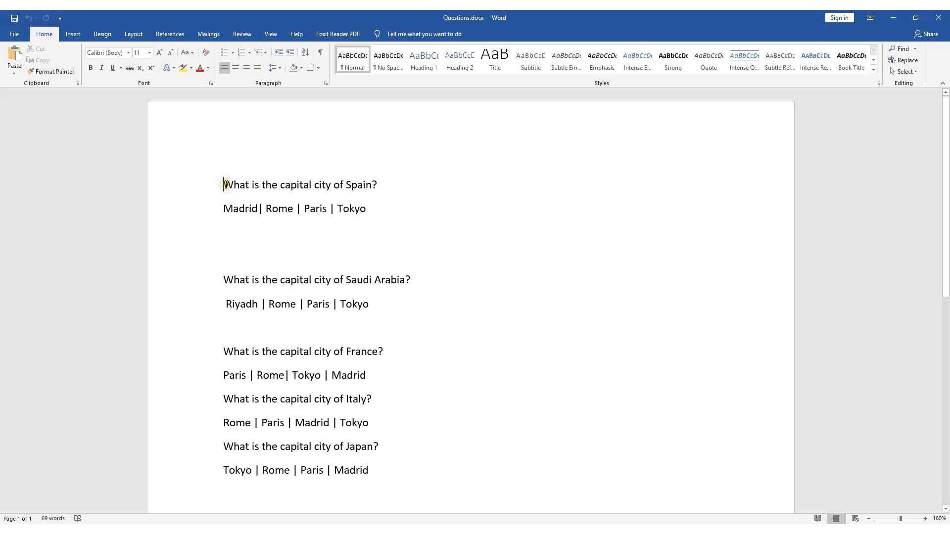
Step: Select the line 'What is the capital city of Spain?' in Questions.docx
drag(384, 185, 233, 191)
key(ctrl+c)
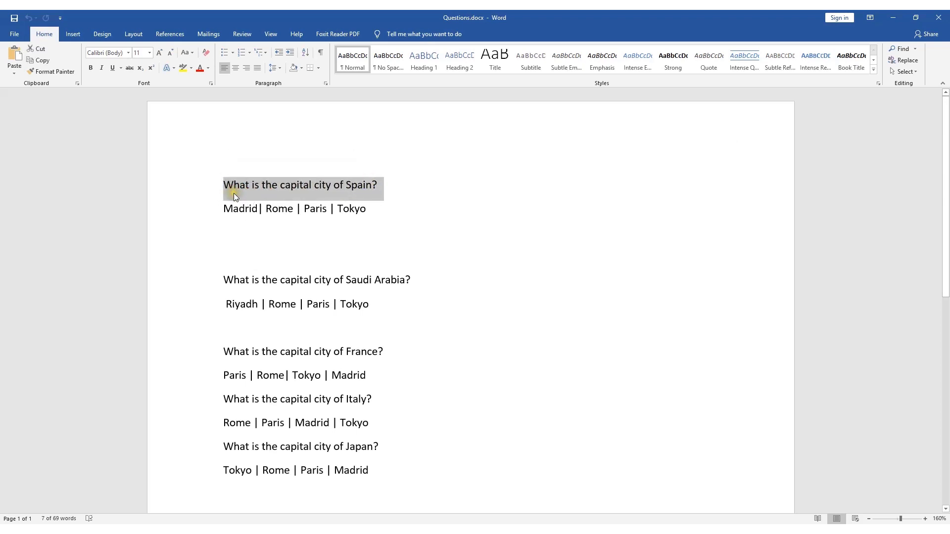
Step: Paste 'What is the capital city of Spain?' into Question 1's text
key(alt+Tab)
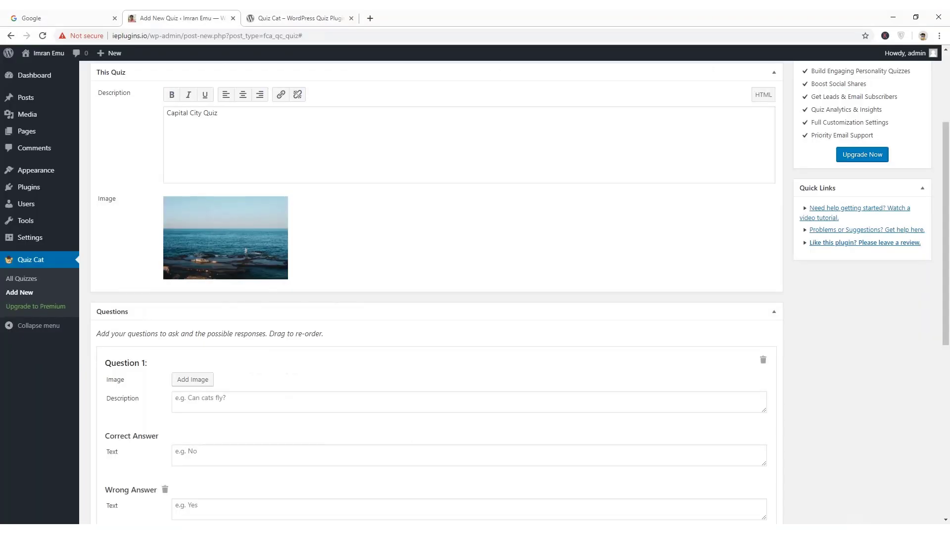
scroll(215, 369, down, 3)
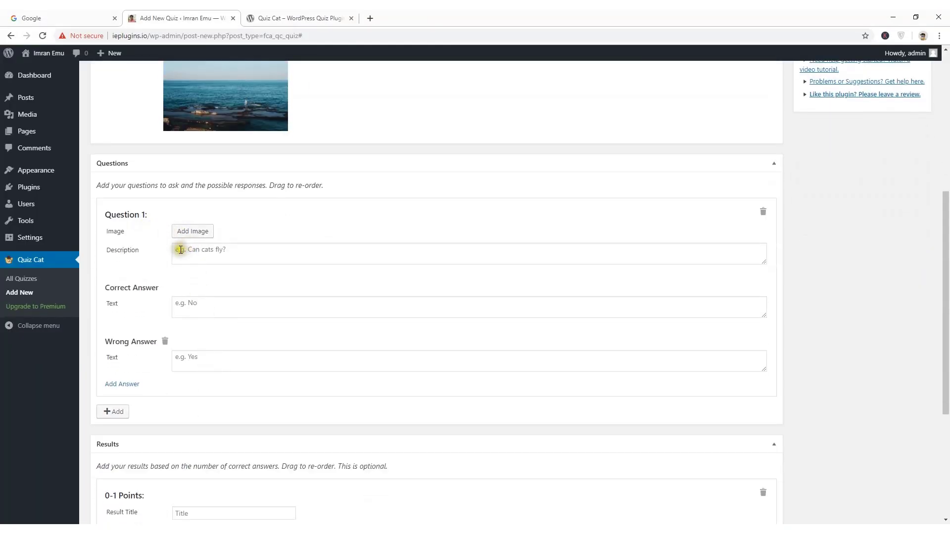
scroll(177, 239, up, 1)
scroll(177, 238, up, 5)
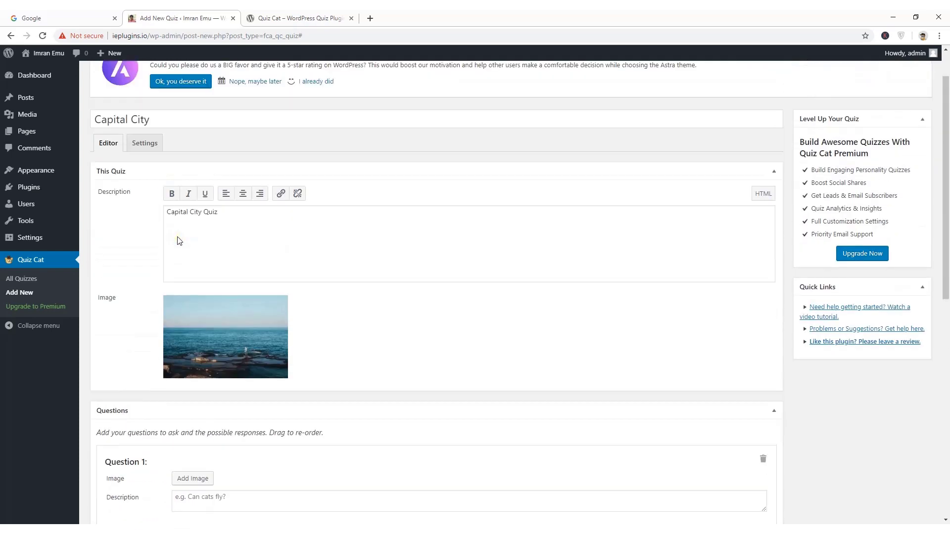
scroll(183, 240, down, 8)
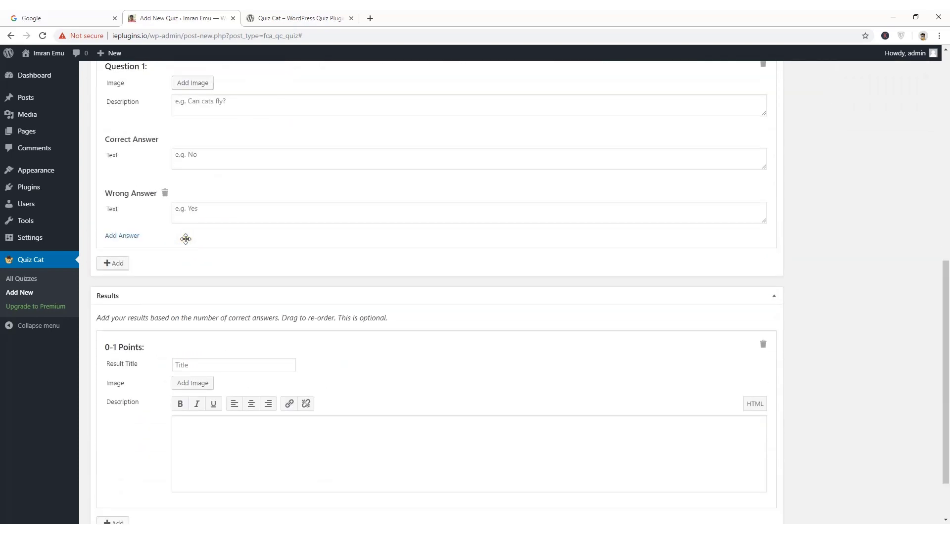
scroll(186, 240, down, 2)
scroll(187, 240, up, 5)
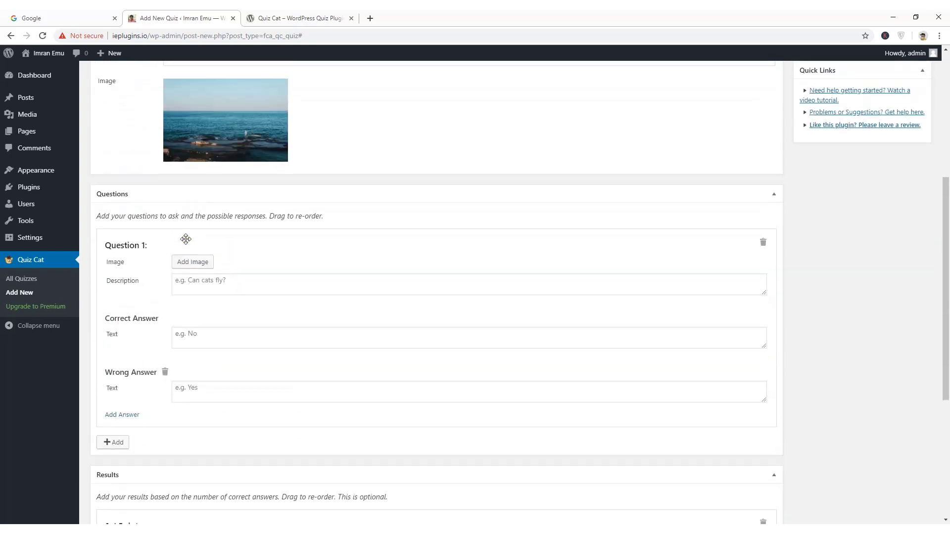
click(188, 282)
key(ctrl+v)
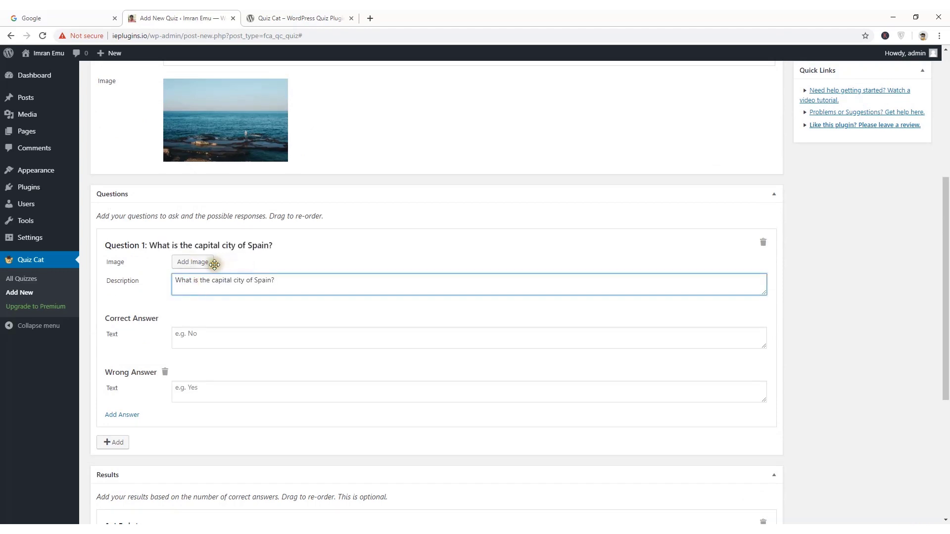
Step: Set the wifi picture from the Media Library as Question 1's image
click(186, 267)
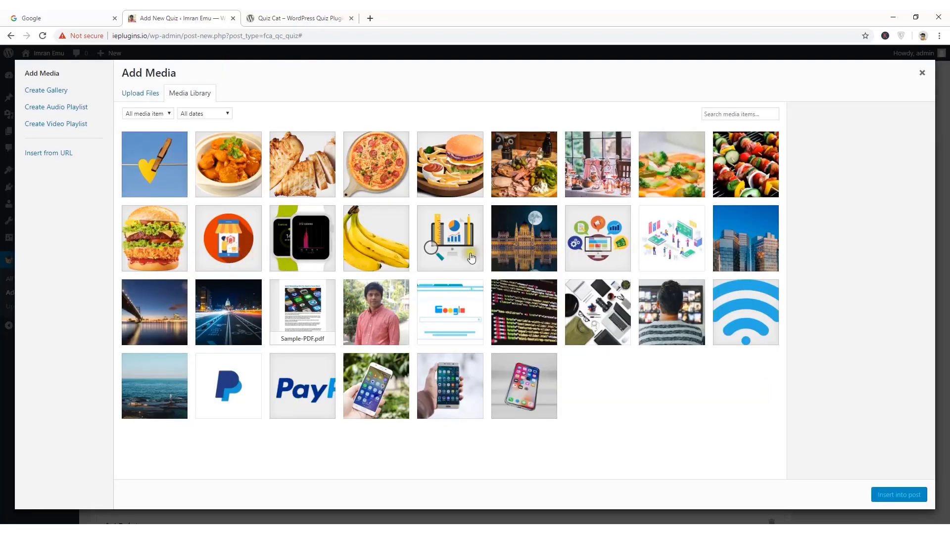
click(735, 311)
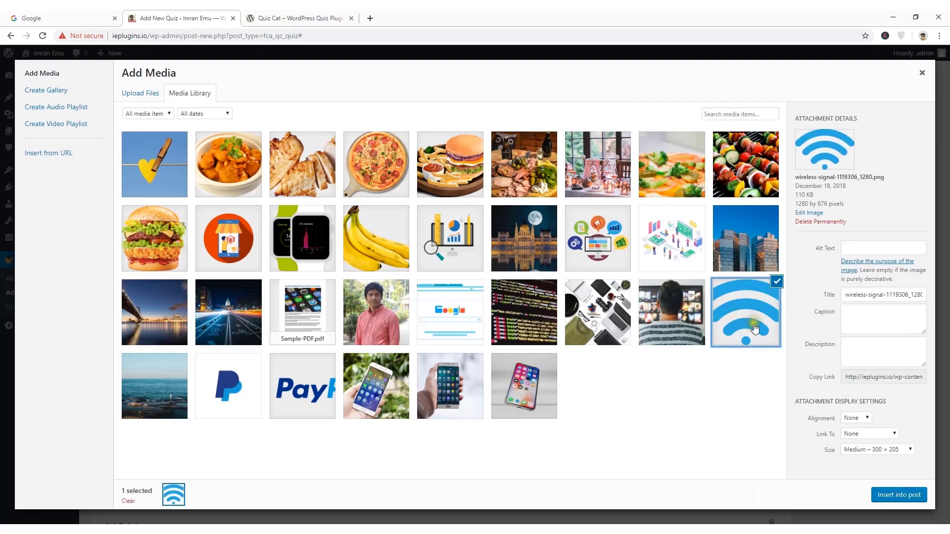
click(897, 495)
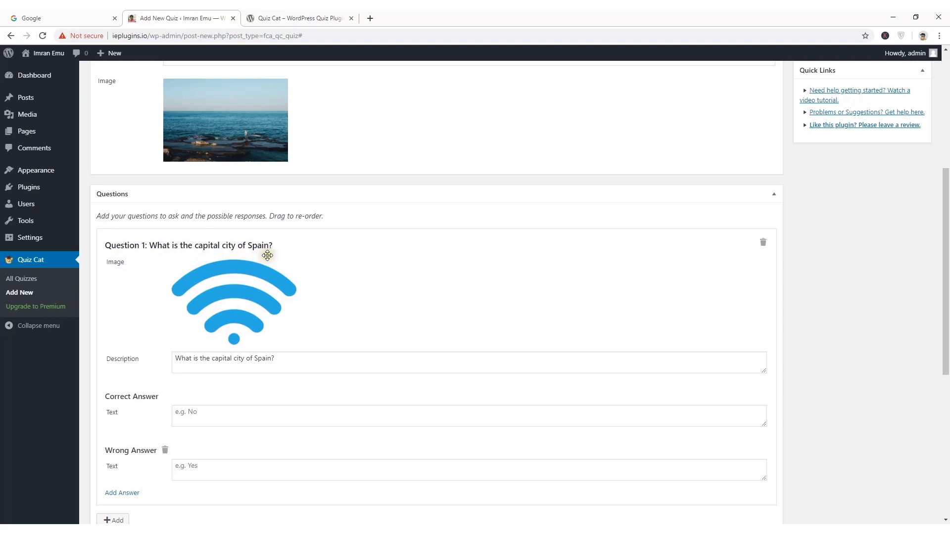
mouse_move(236, 282)
scroll(229, 361, down, 3)
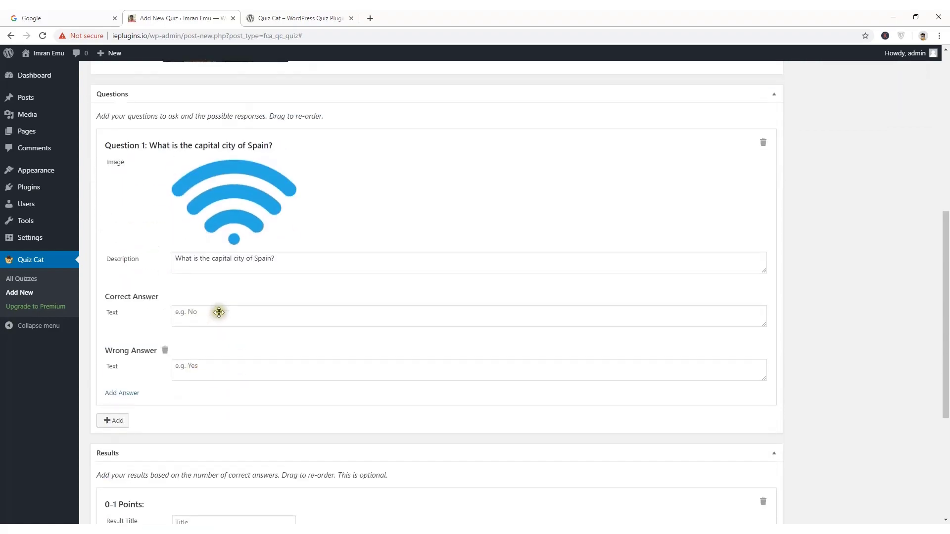
scroll(218, 312, up, 3)
Step: Search Google Images for 'national flag spain' and save the first flag as download.png
click(370, 18)
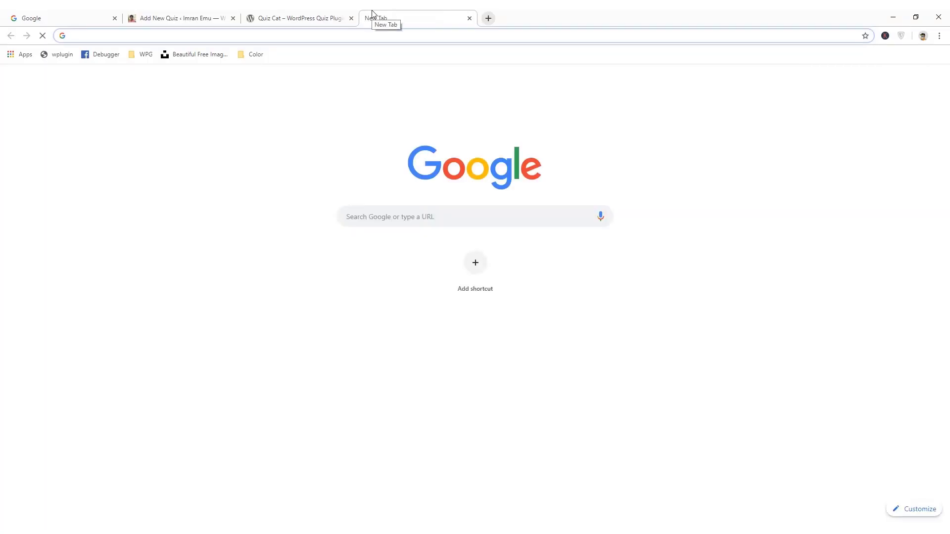
text(nat)
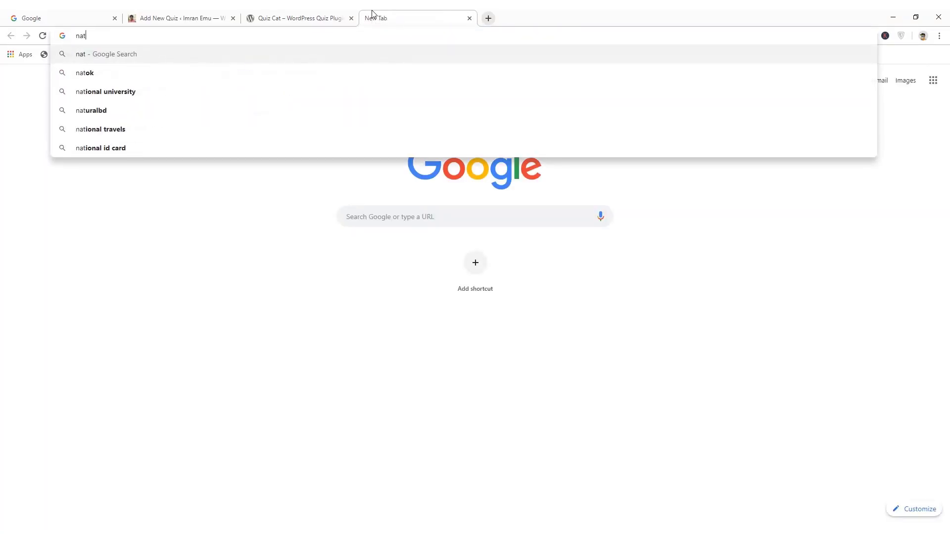
text(ional f)
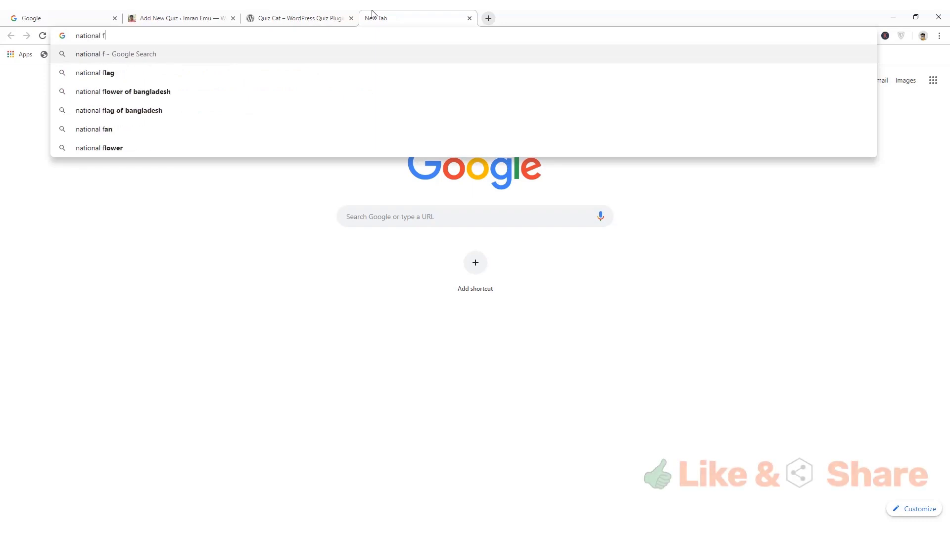
text(lag spain)
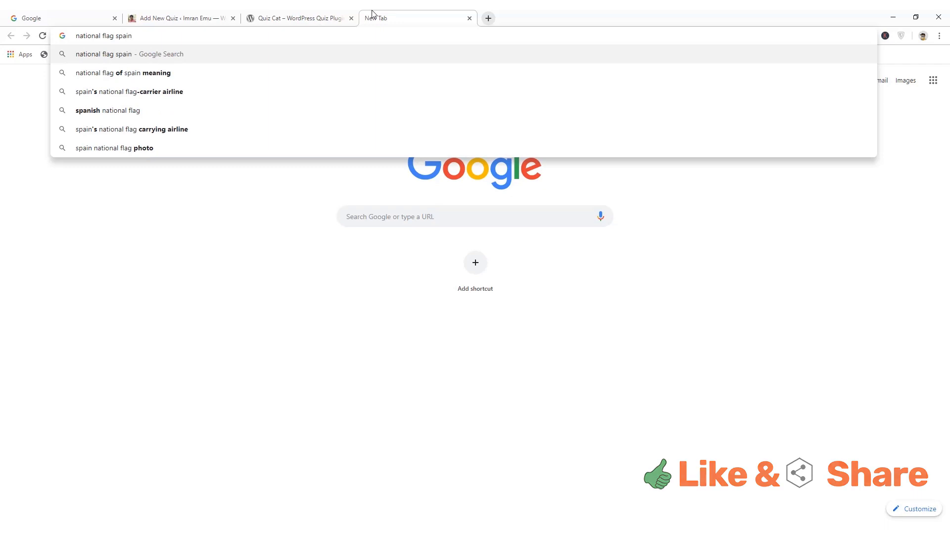
key(Return)
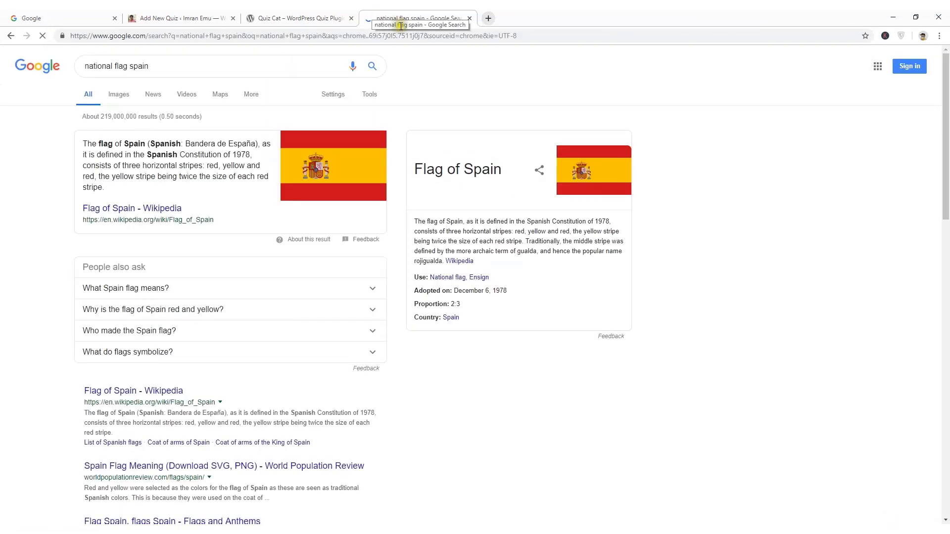
click(330, 176)
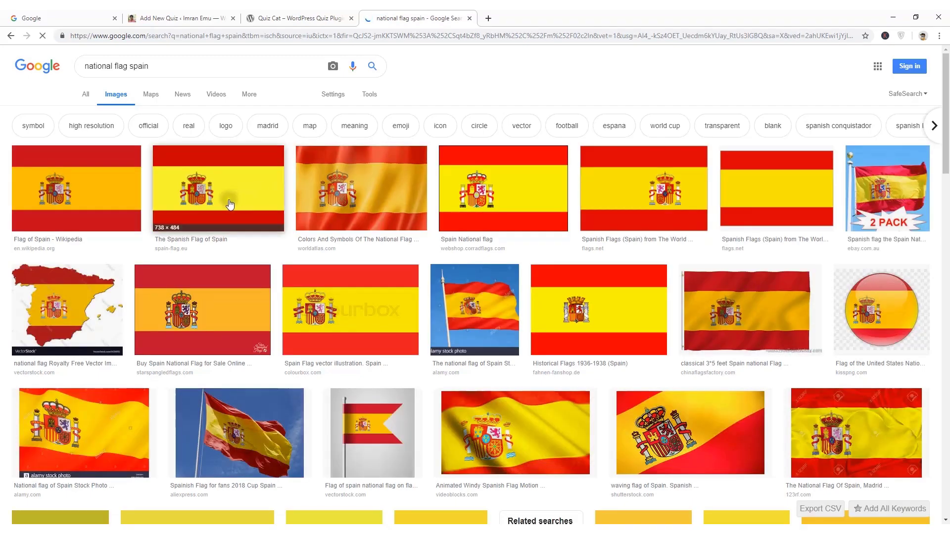
right_click(109, 194)
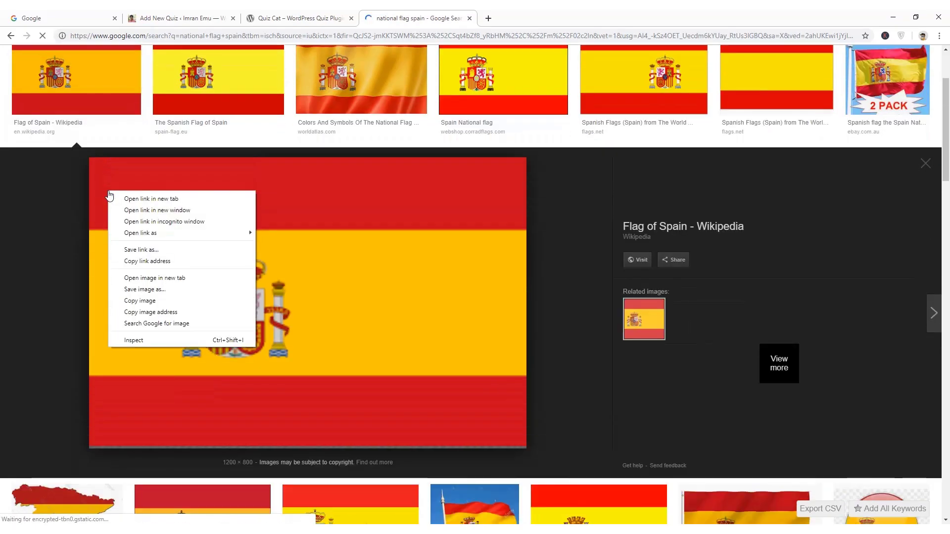
click(150, 291)
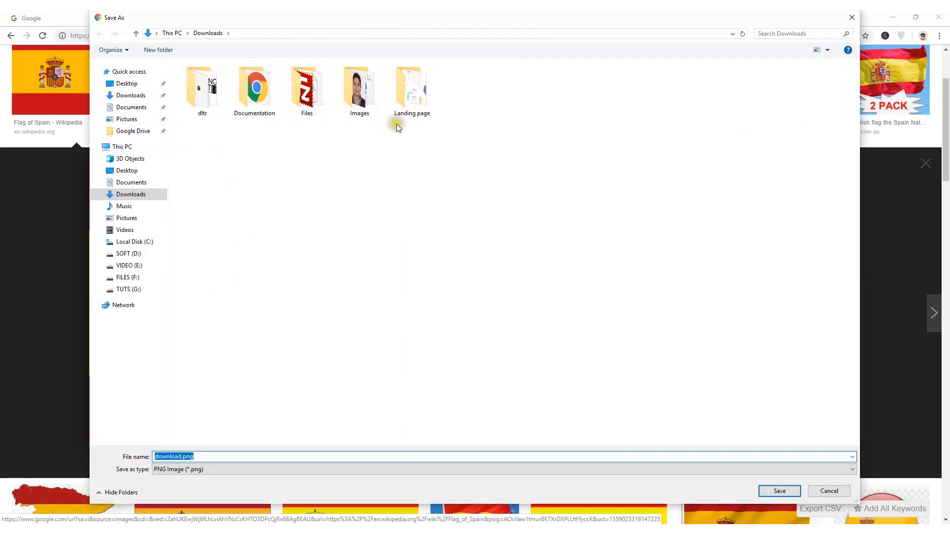
click(771, 493)
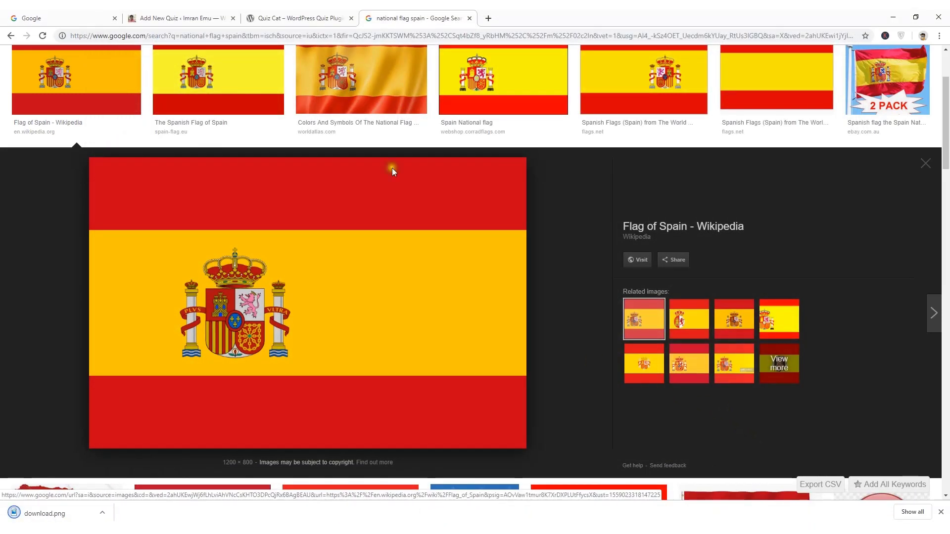
Step: Replace Question 1's wifi image with the uploaded Spain flag download.png
click(193, 18)
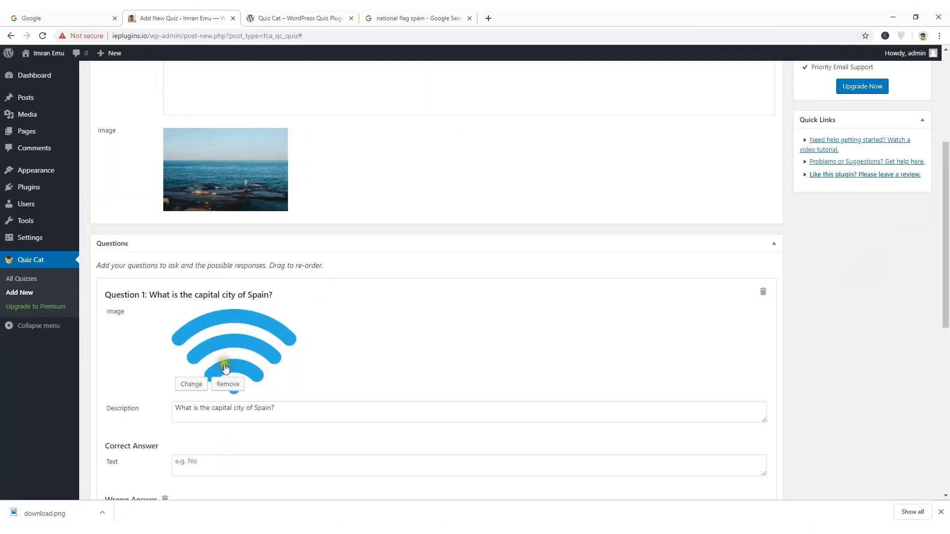
click(228, 384)
click(199, 318)
click(144, 94)
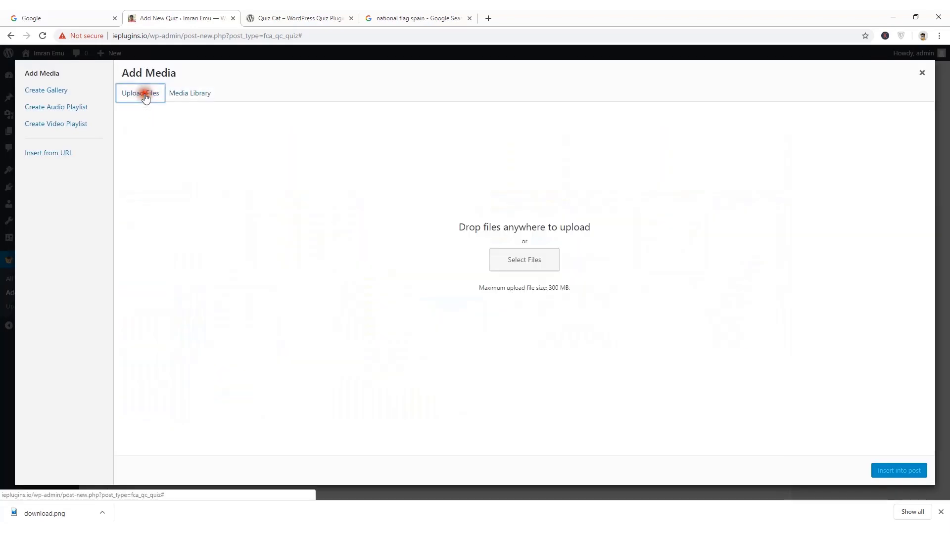
click(522, 269)
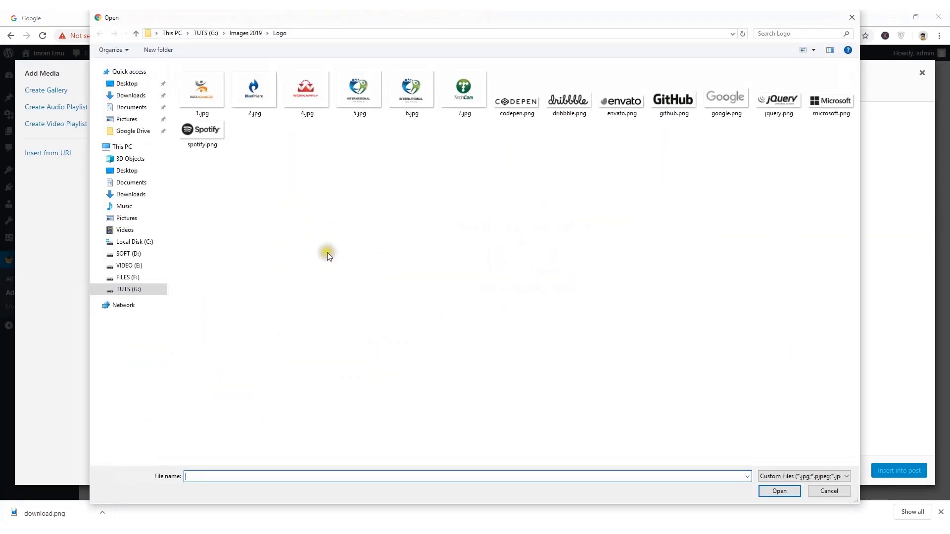
click(141, 97)
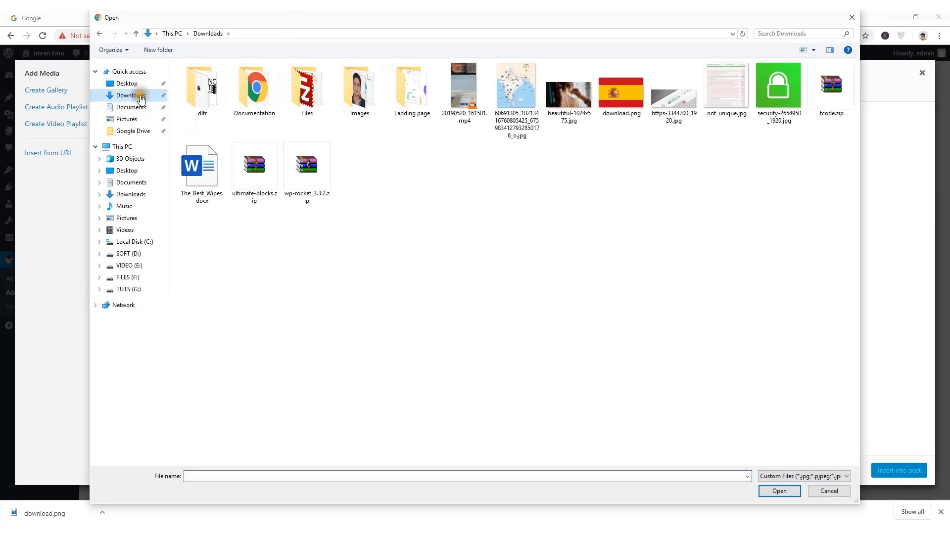
double_click(623, 100)
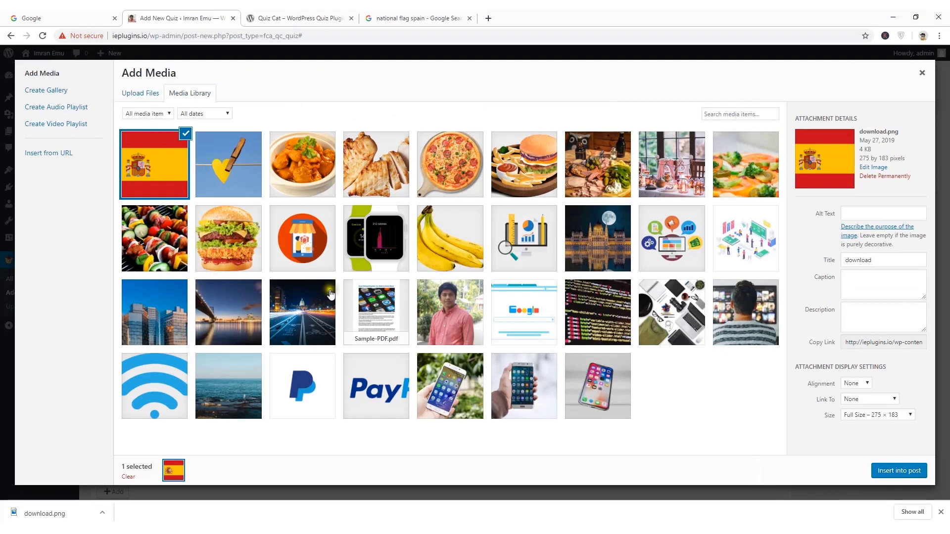
click(894, 474)
Step: Copy 'Madrid' from Questions.docx into Question 1's Correct Answer field
mouse_move(288, 368)
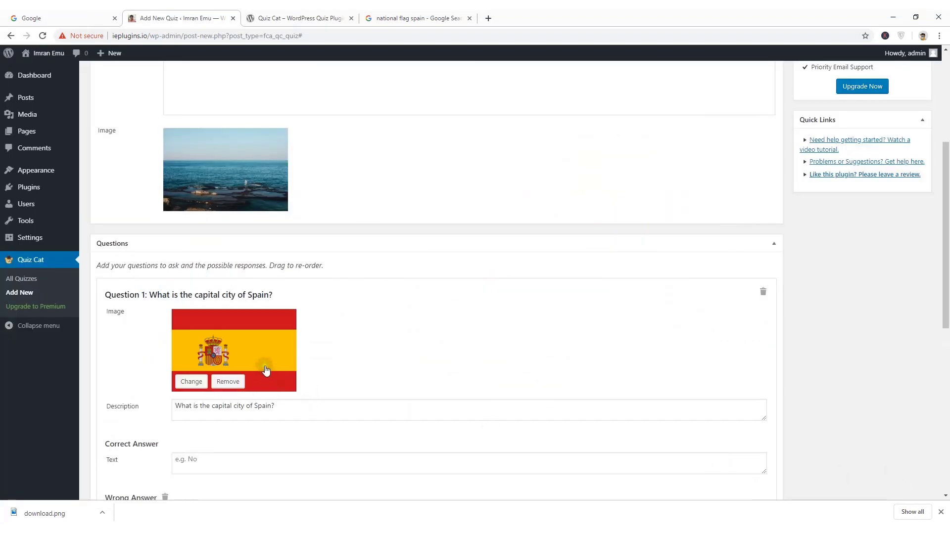
scroll(281, 361, down, 3)
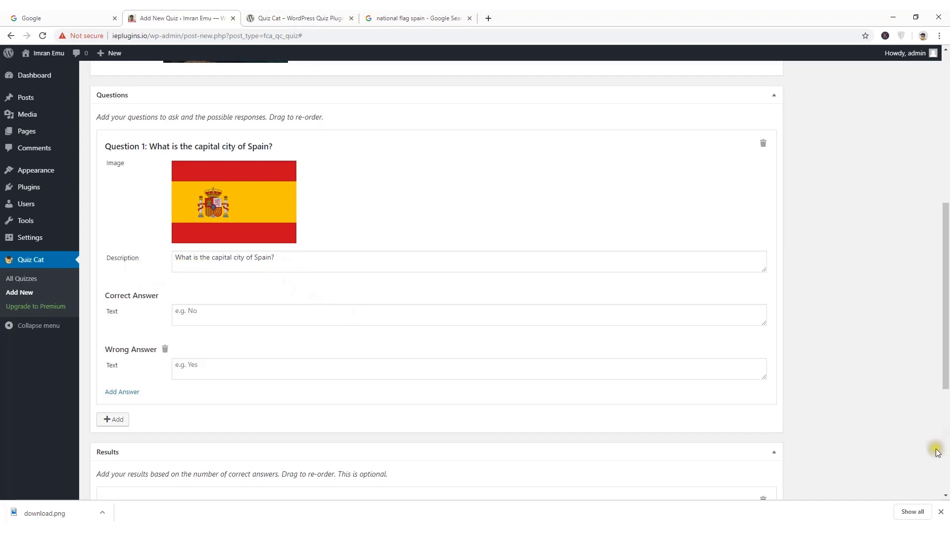
click(943, 515)
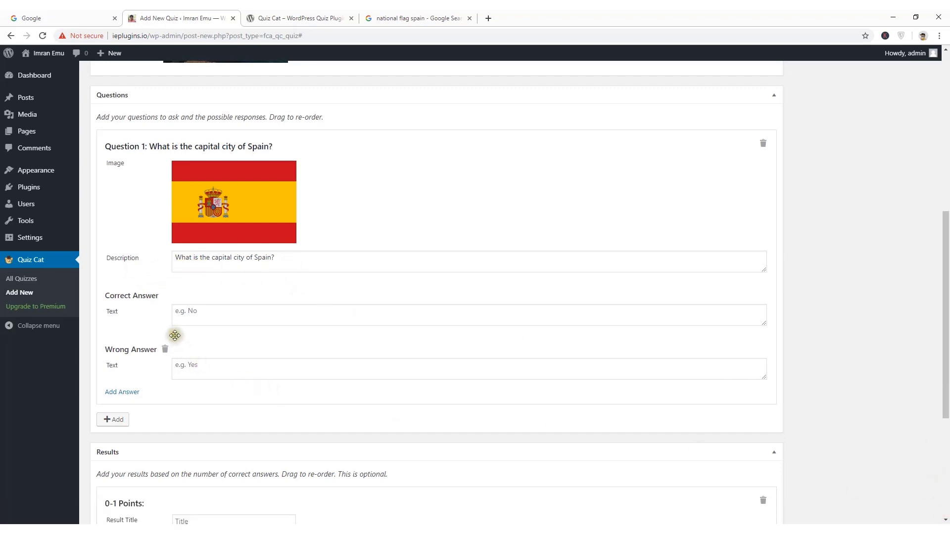
key(alt+Tab)
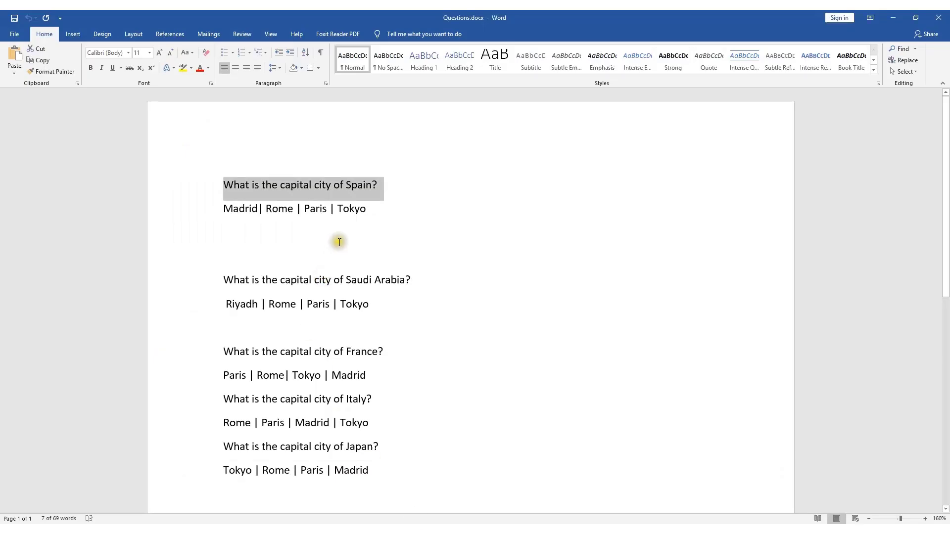
click(258, 209)
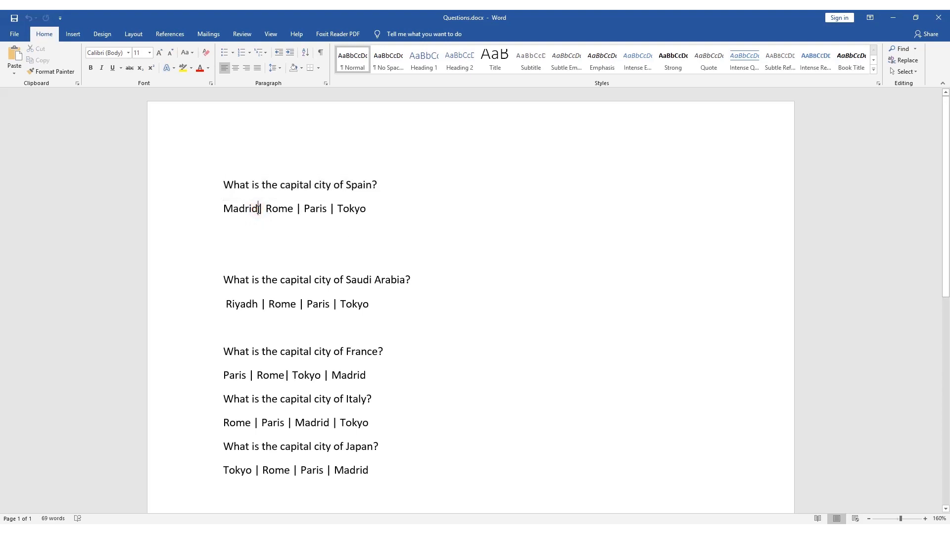
drag(257, 208, 224, 209)
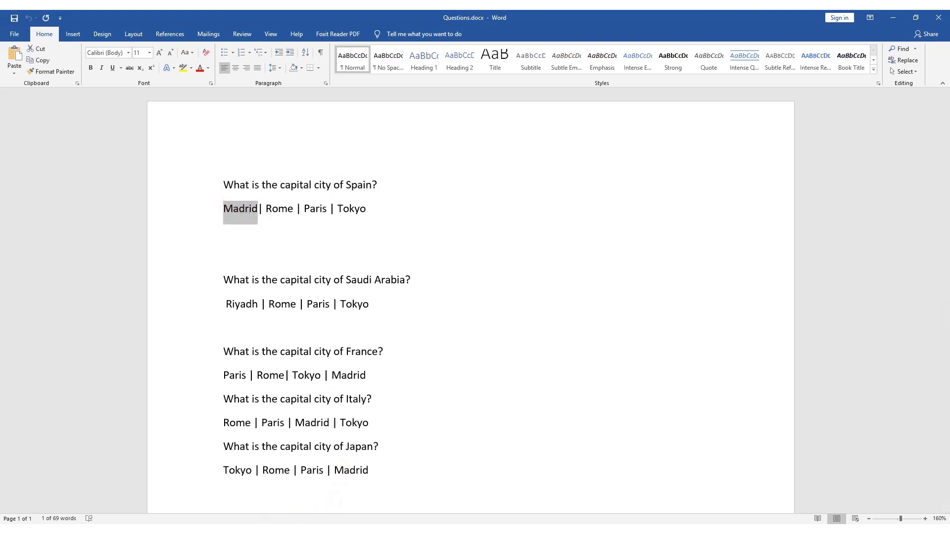
key(alt+Tab)
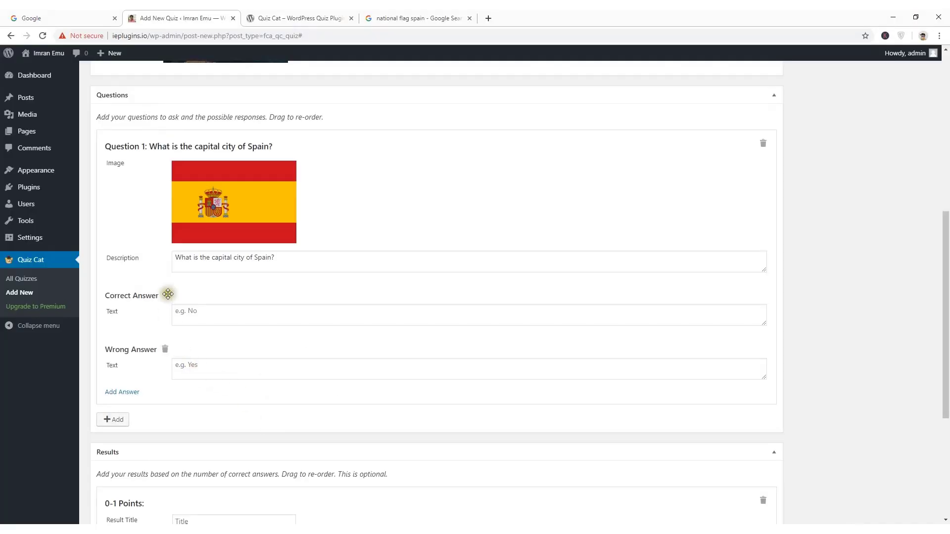
click(190, 312)
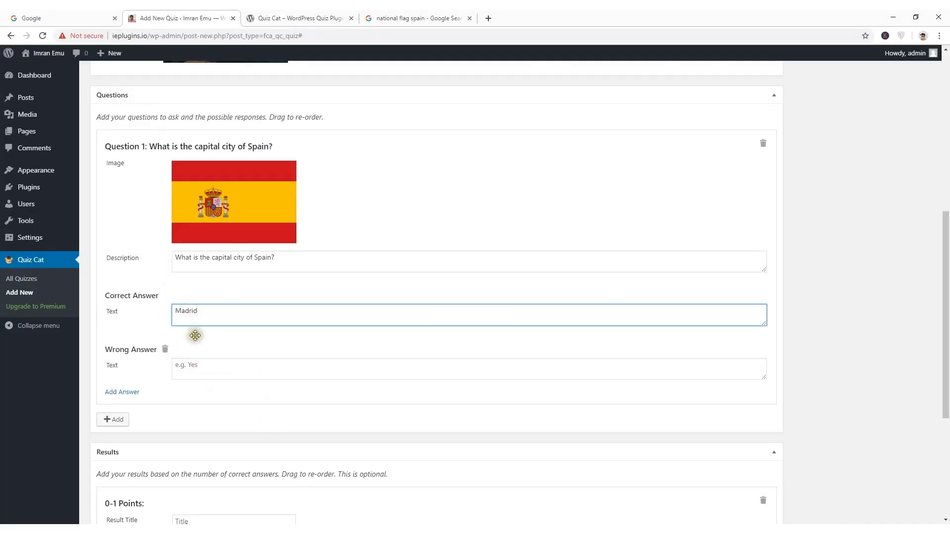
Step: Enter 'Rome' from the document as Question 1's first wrong answer
scroll(195, 336, down, 2)
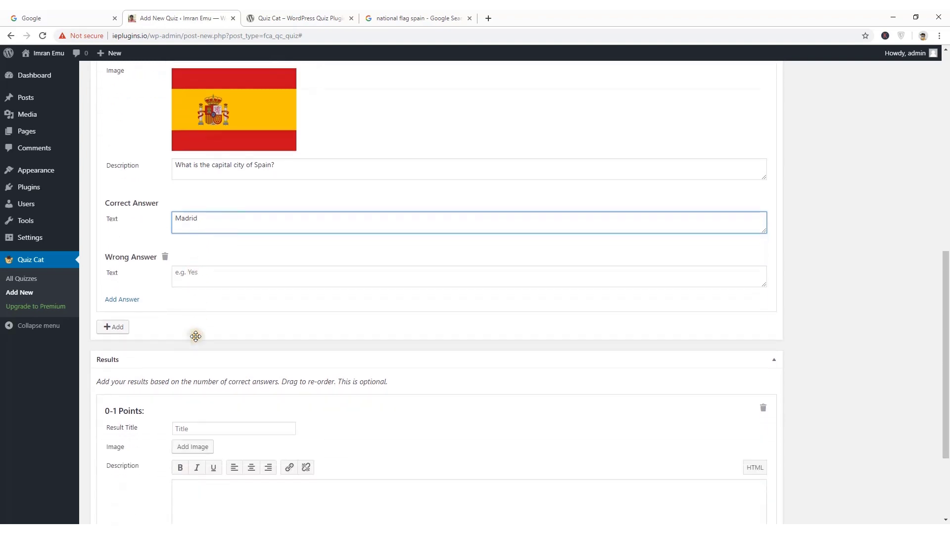
click(183, 269)
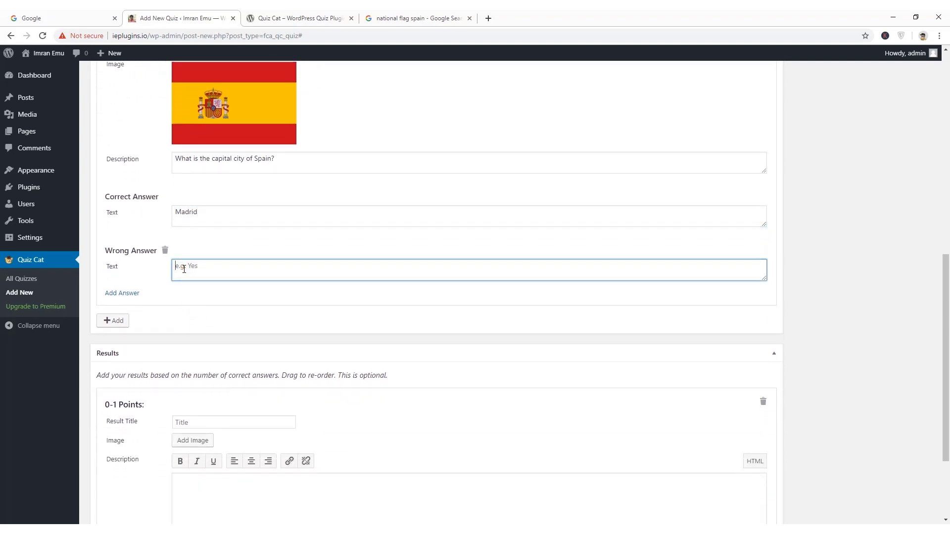
key(alt+Tab)
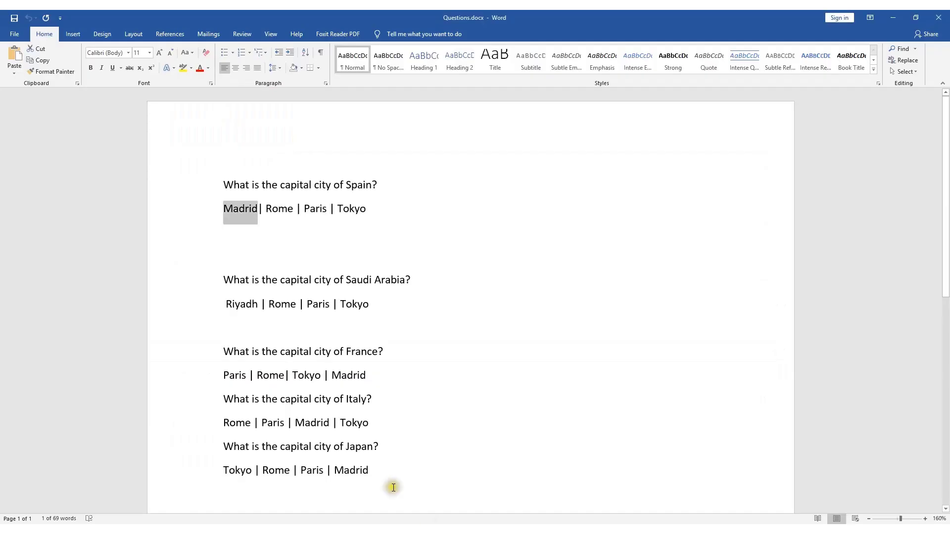
click(276, 211)
double_click(276, 211)
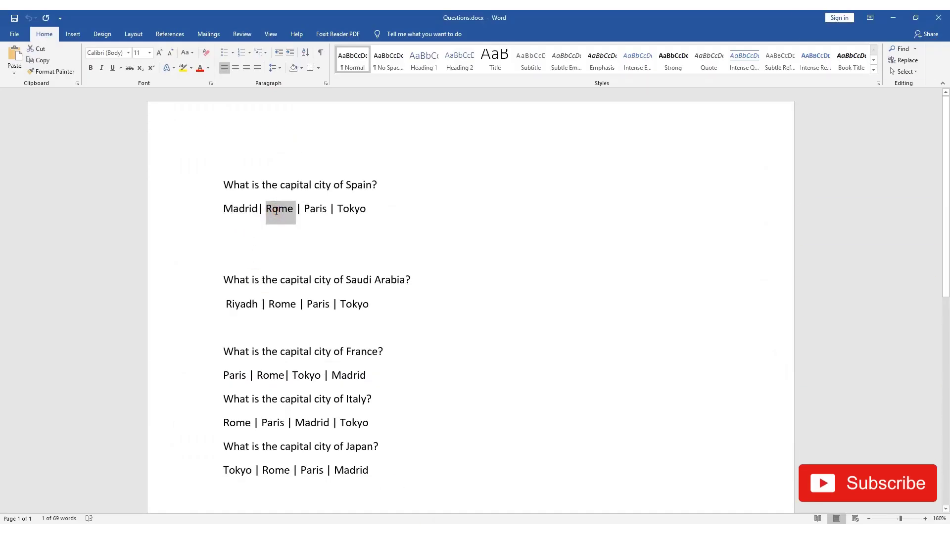
key(alt+Tab)
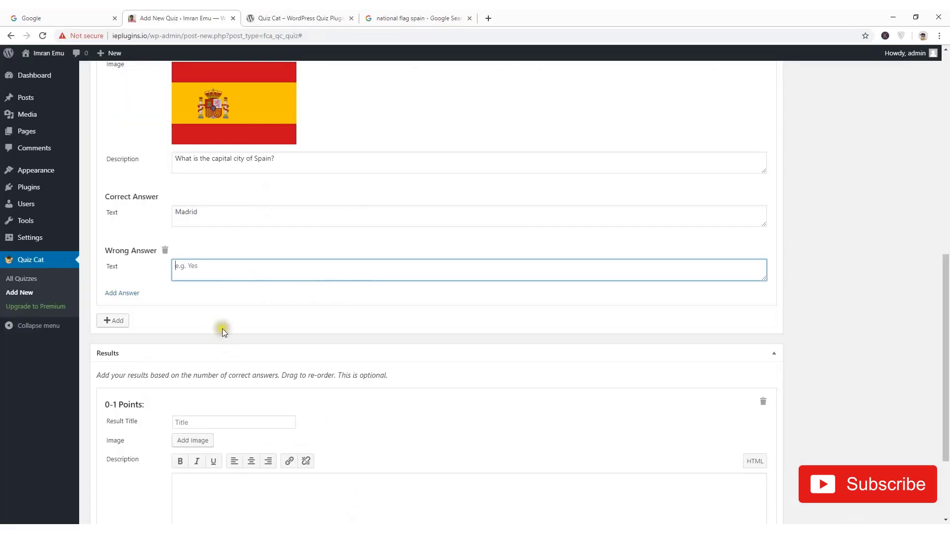
click(195, 267)
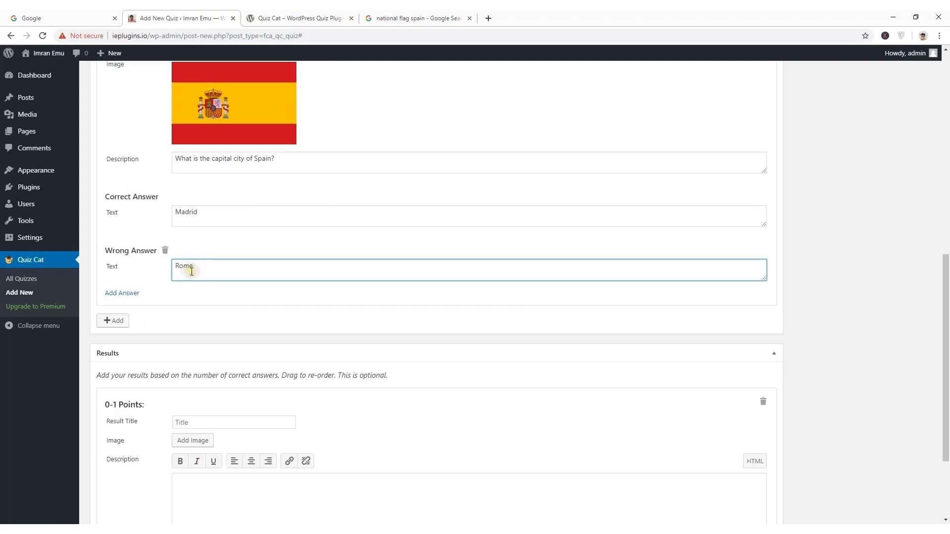
Step: Add a second wrong-answer slot and copy 'Paris' from the document for it
click(135, 295)
click(186, 319)
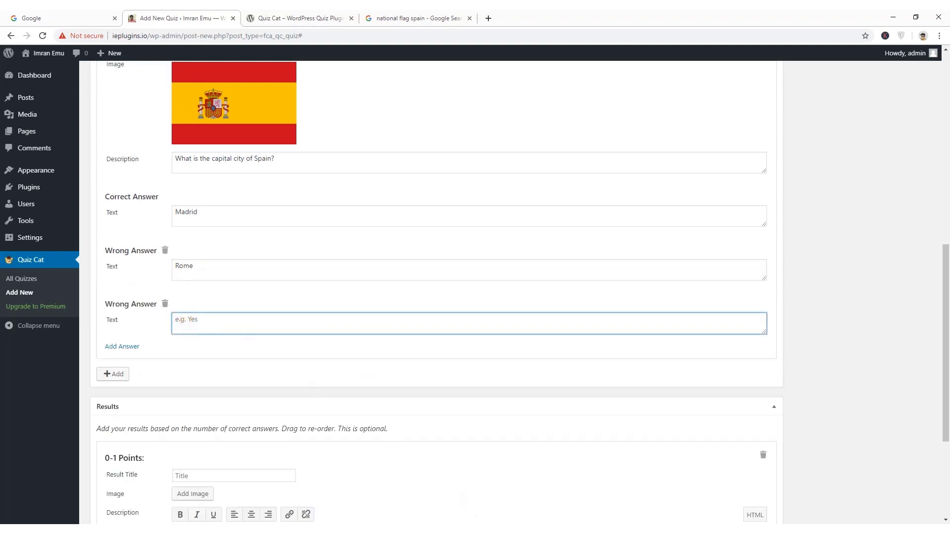
key(alt+Tab)
double_click(314, 209)
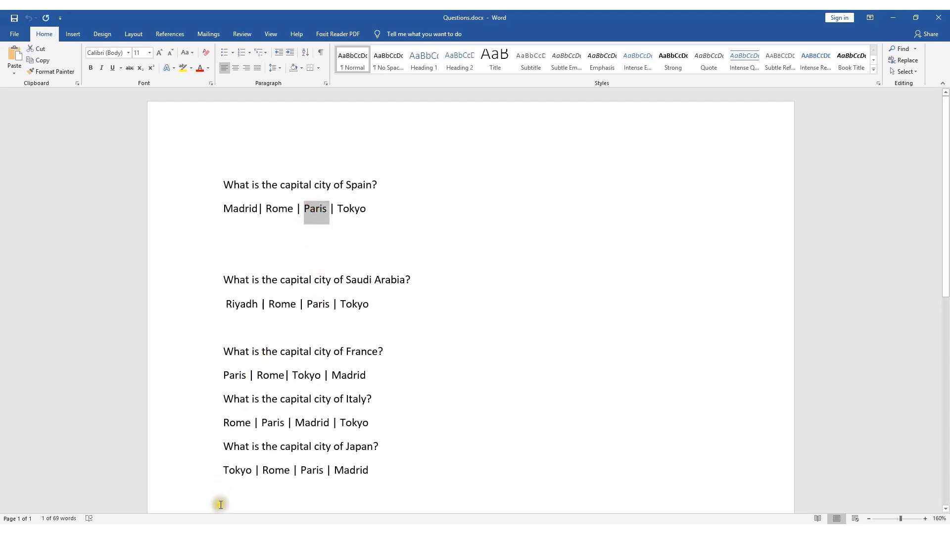
key(alt+Tab)
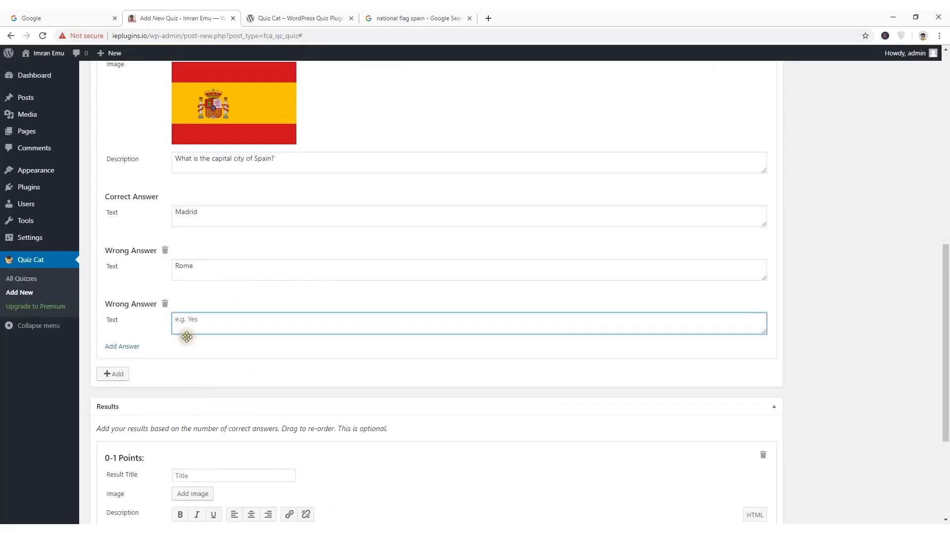
Step: Create an empty Question 2 below the Spain question and look over the quiz editor
click(112, 374)
scroll(127, 300, up, 2)
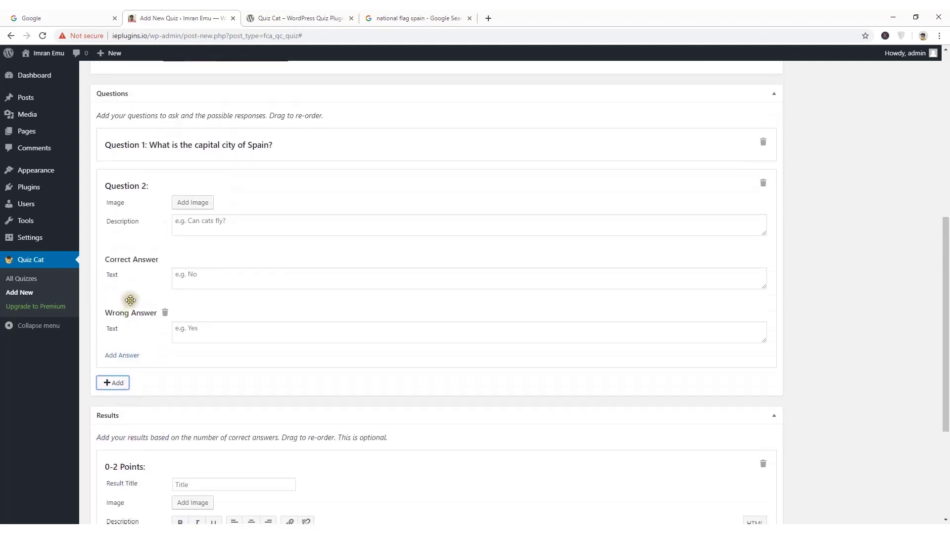
scroll(147, 322, up, 7)
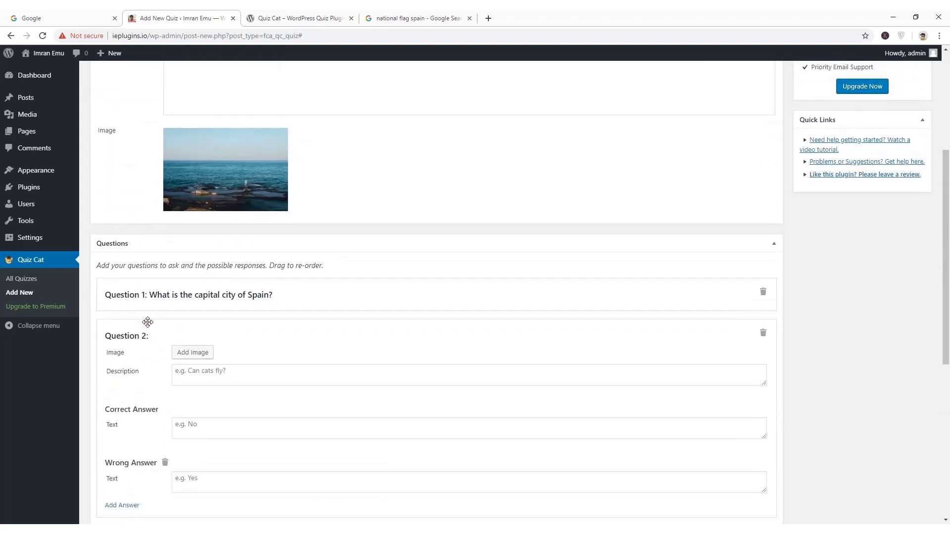
scroll(147, 322, down, 5)
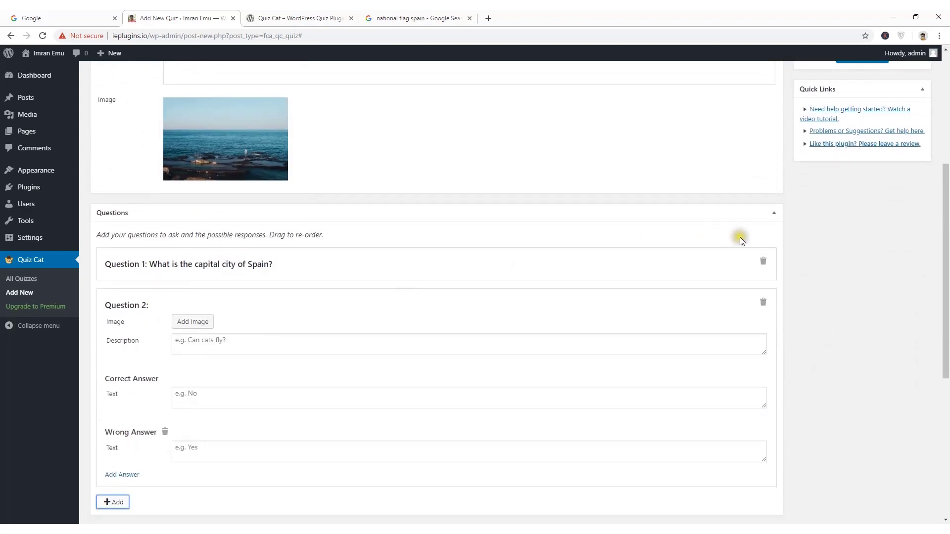
scroll(364, 258, down, 3)
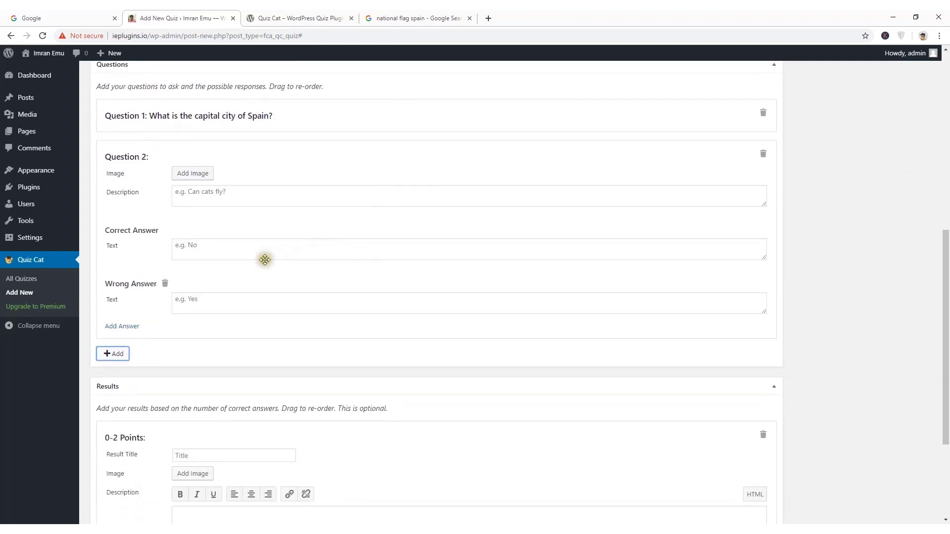
scroll(223, 261, down, 3)
scroll(226, 263, up, 3)
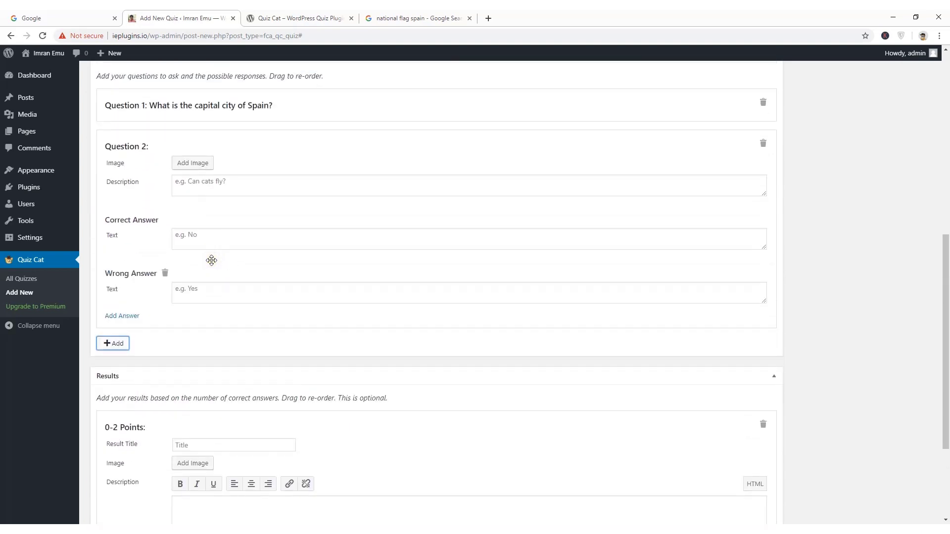
scroll(211, 260, up, 3)
scroll(247, 272, up, 5)
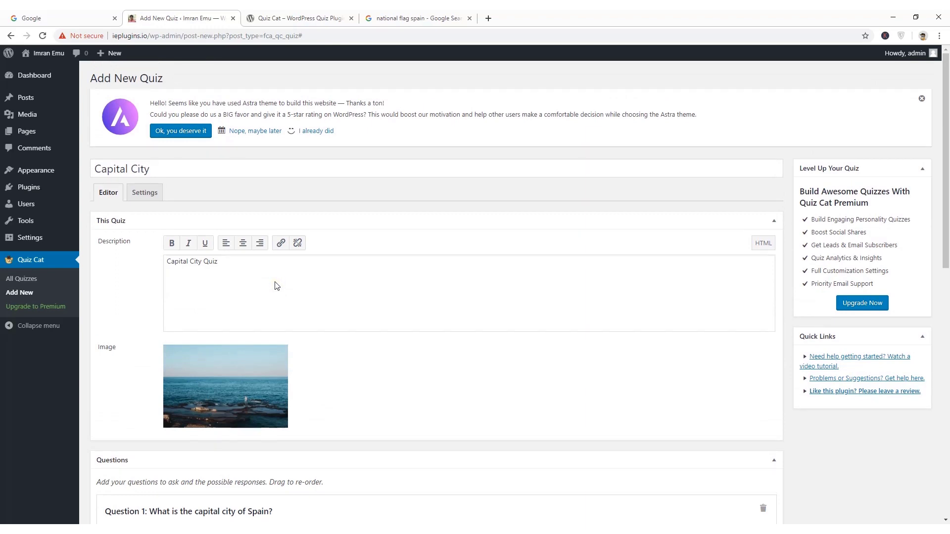
scroll(297, 285, down, 11)
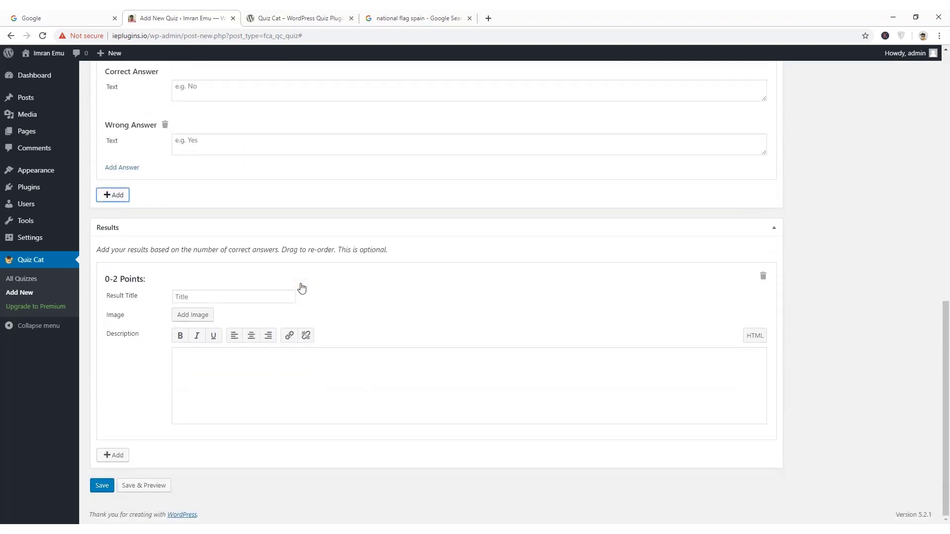
scroll(301, 288, up, 5)
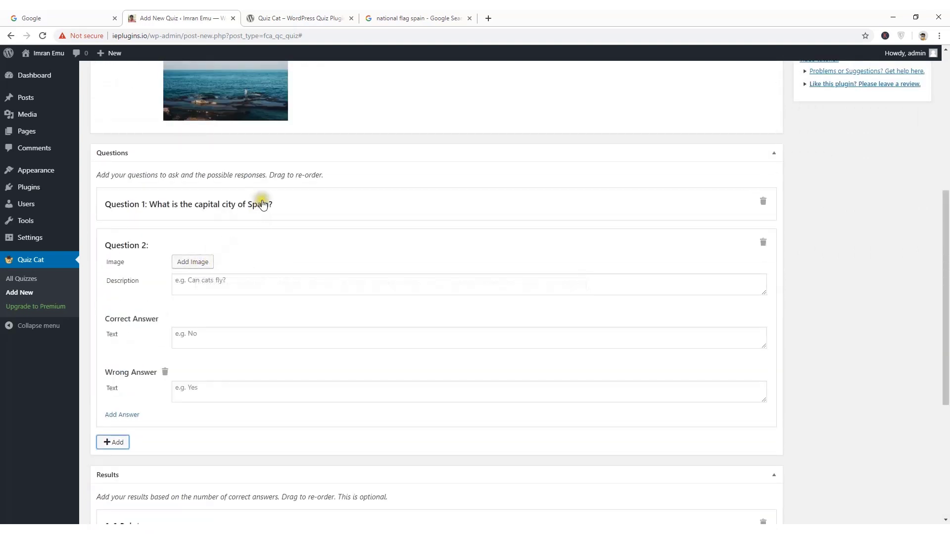
Step: Expand Question 1, add a third wrong-answer field and fill it with Tokyo from the Word document
click(301, 210)
scroll(212, 322, down, 3)
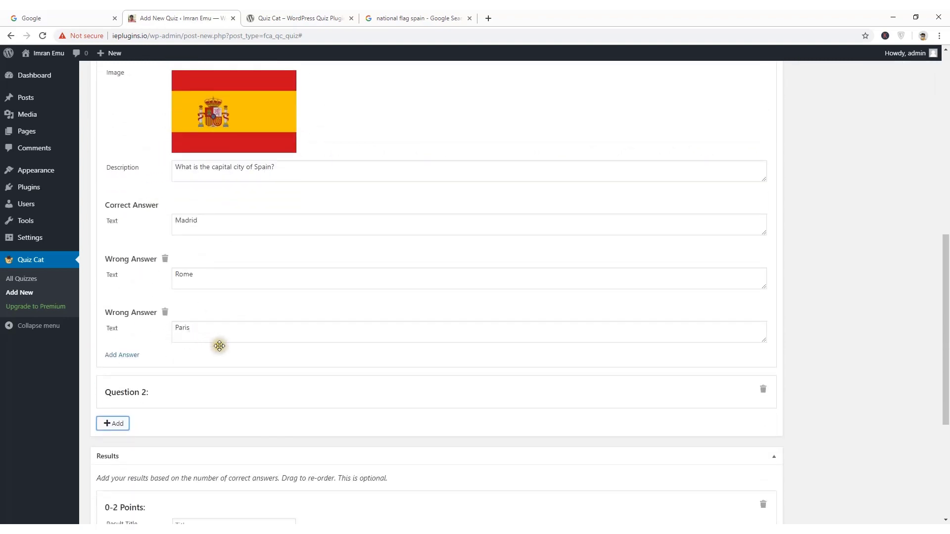
click(128, 356)
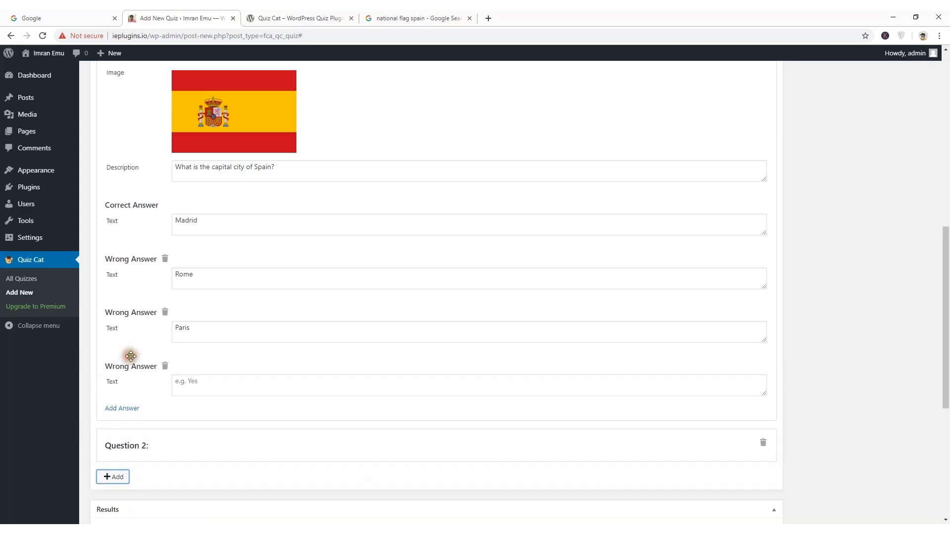
key(alt+Tab)
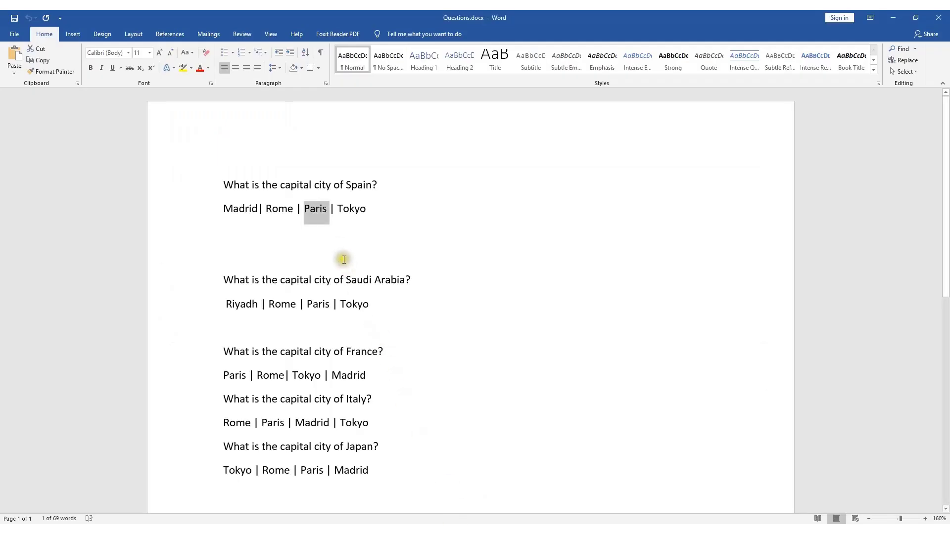
click(351, 210)
double_click(351, 210)
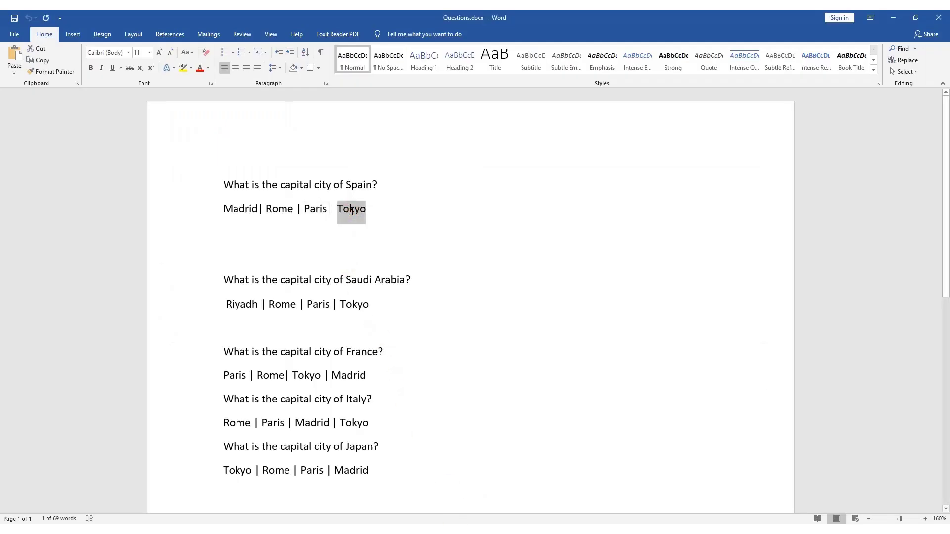
key(alt+Tab)
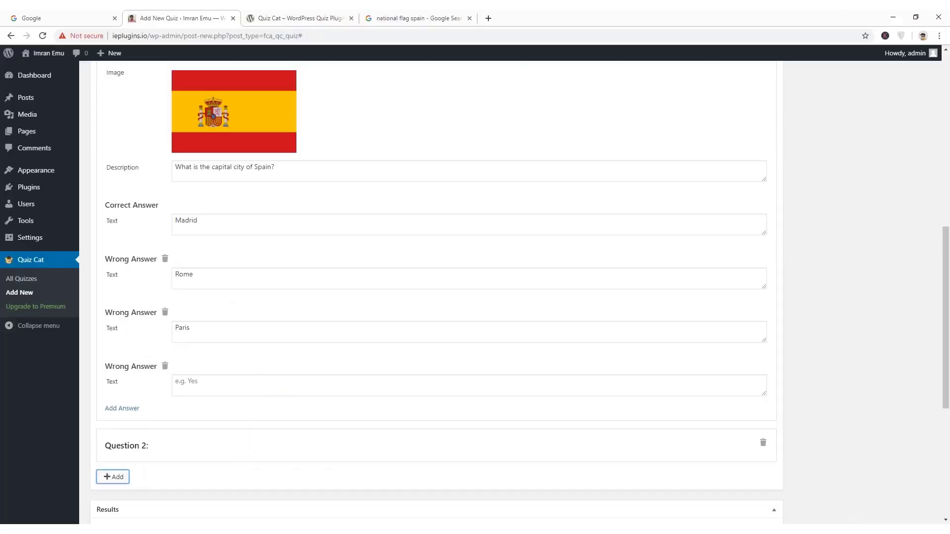
click(193, 389)
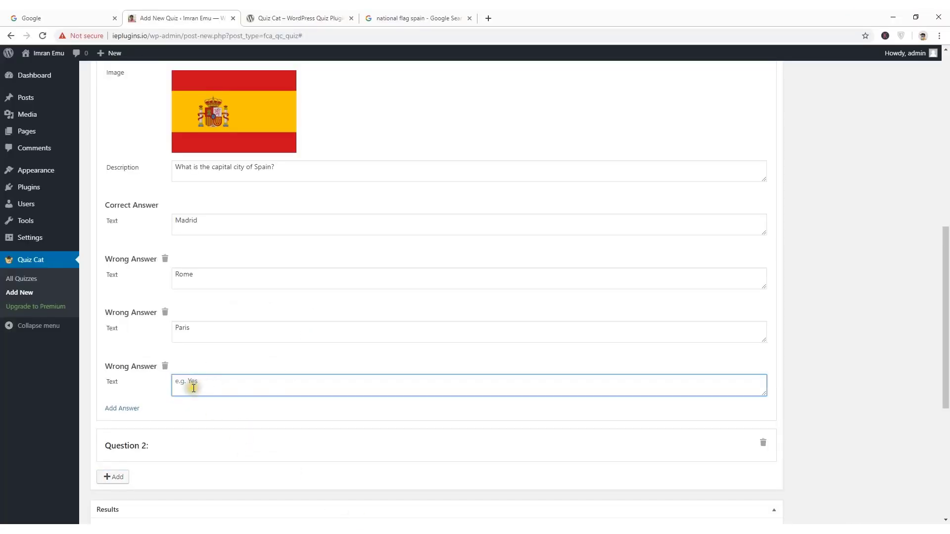
scroll(242, 411, down, 1)
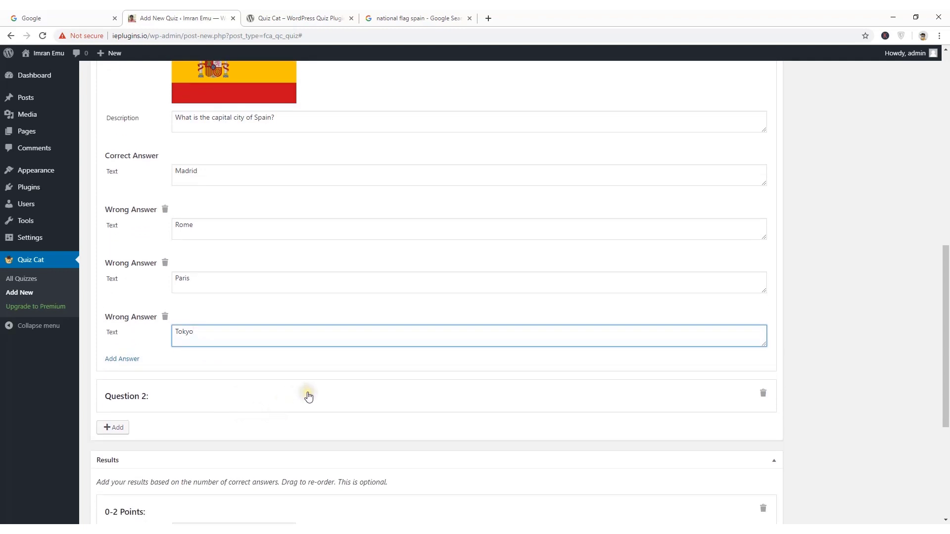
scroll(188, 336, up, 4)
scroll(191, 335, down, 9)
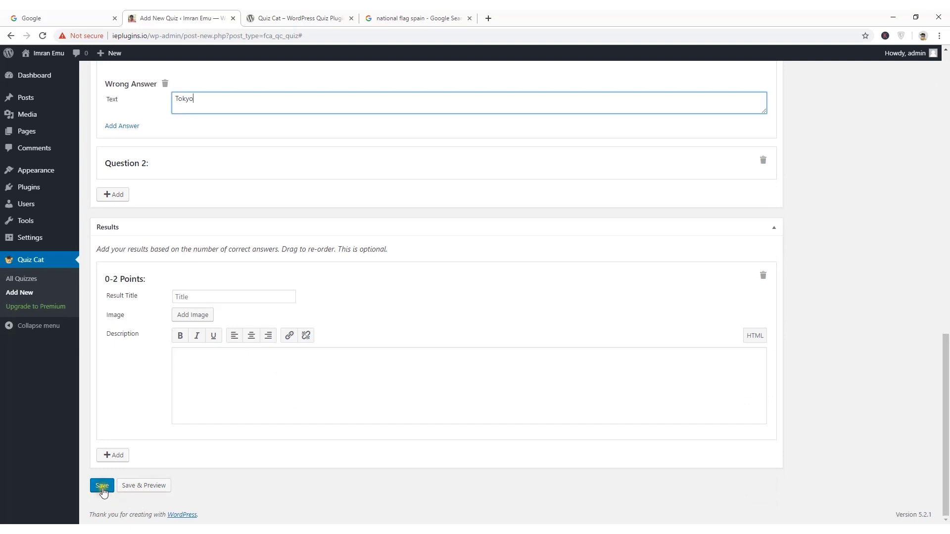
Step: Save the Capital City quiz, then expand the blank Question 2 to show its image and answer fields
click(102, 486)
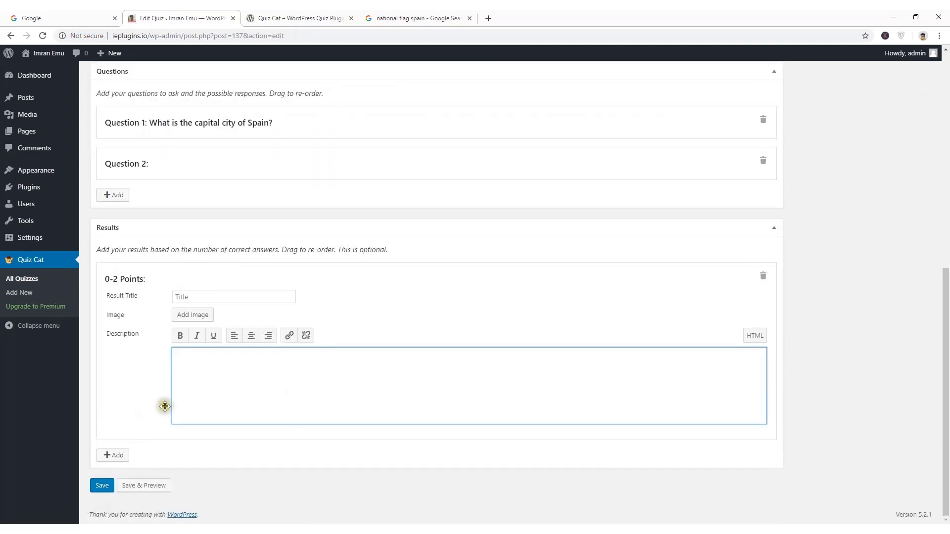
click(193, 381)
scroll(192, 381, up, 4)
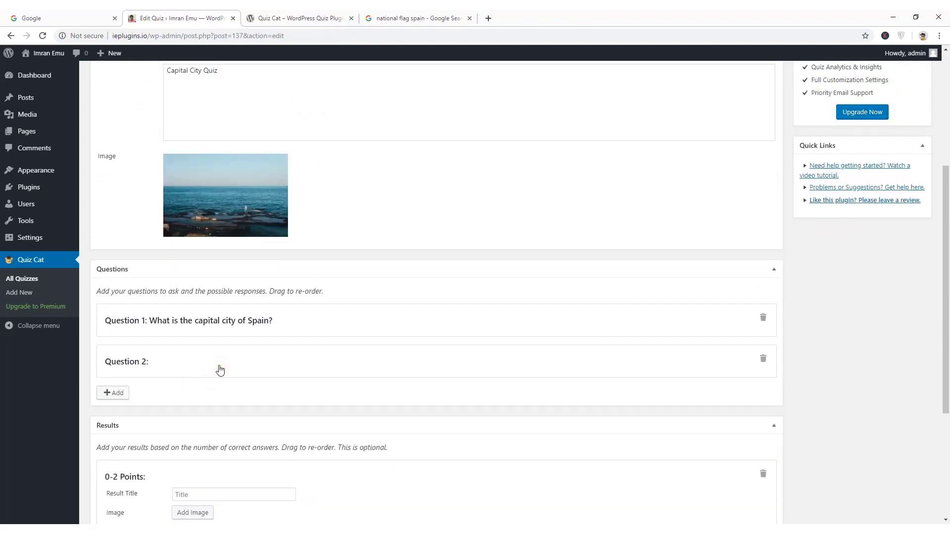
click(182, 360)
scroll(188, 363, down, 3)
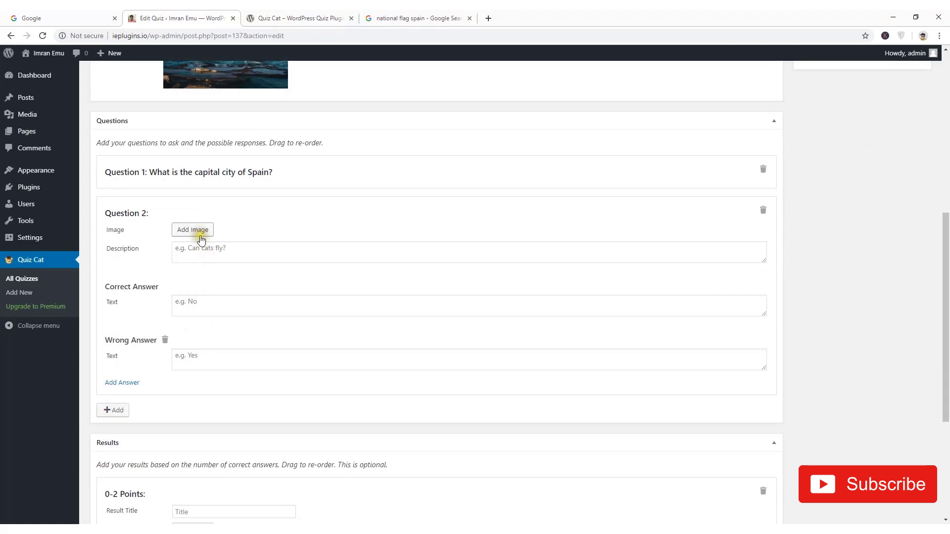
Step: Paste the France capital-city question line from Word into Question 2's Description
key(alt+Tab)
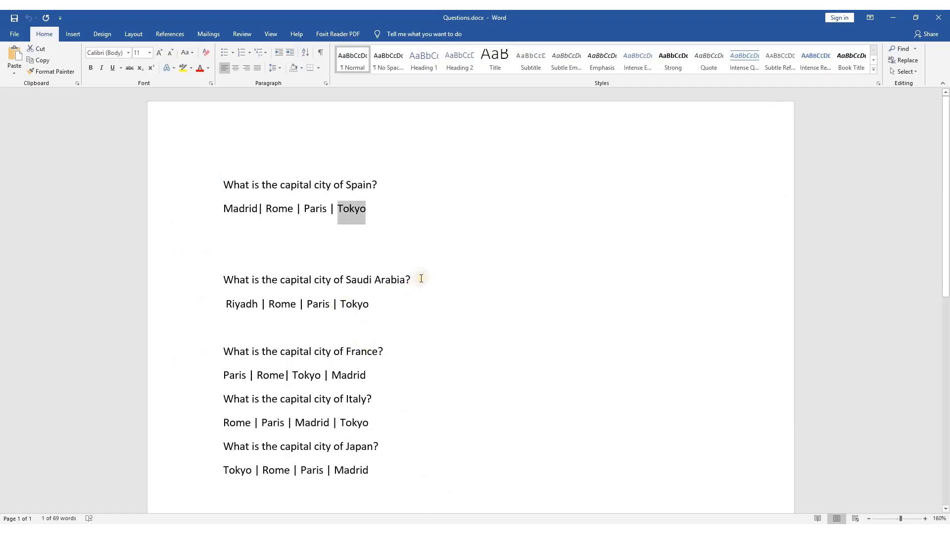
drag(390, 352, 225, 353)
key(ctrl+c)
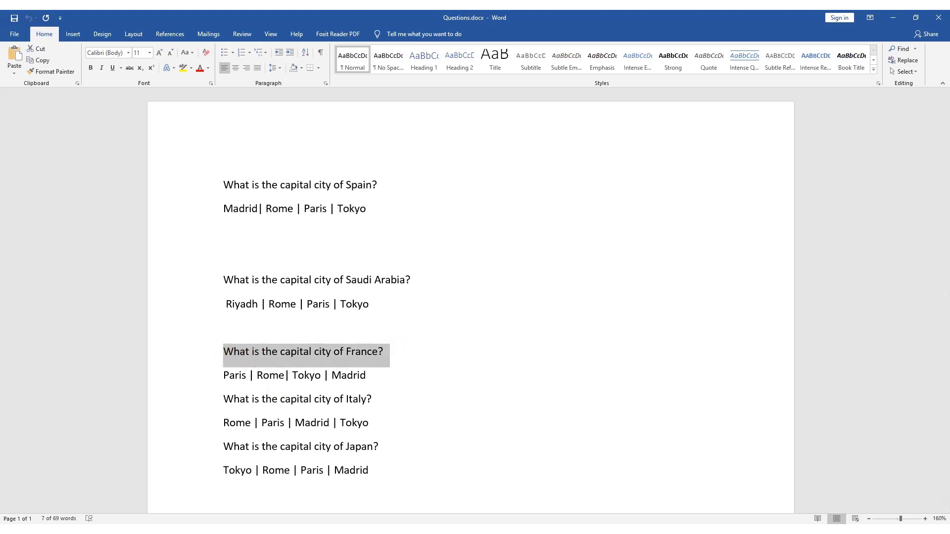
key(alt+Tab)
click(196, 255)
key(ctrl+v)
scroll(199, 275, up, 4)
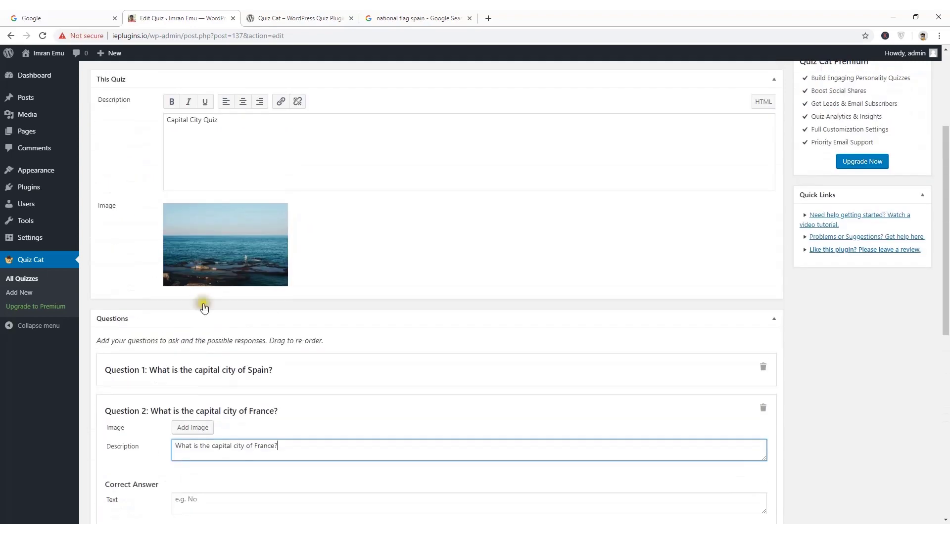
scroll(206, 312, down, 3)
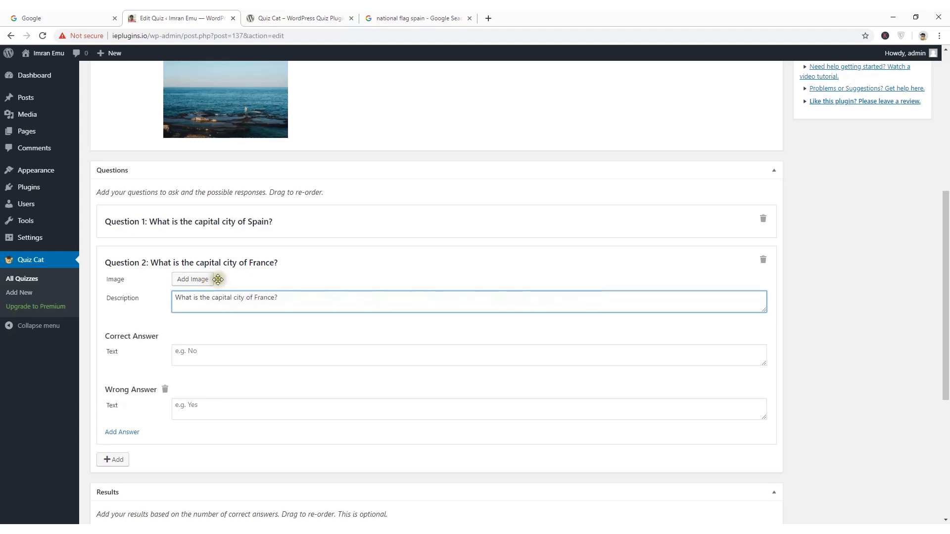
Step: Enter Paris, copied from the Word answer line, as Question 2's correct answer
click(194, 352)
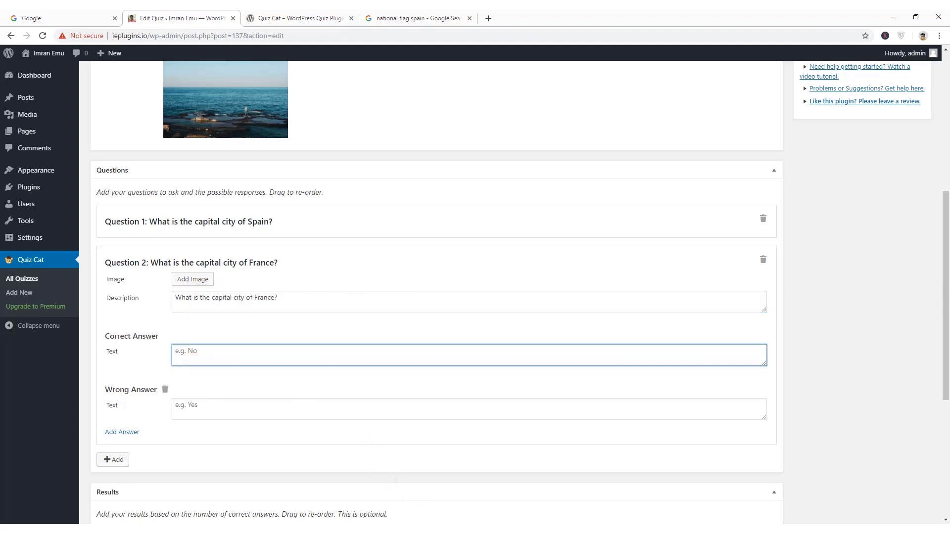
key(alt+Tab)
scroll(400, 300, down, 2)
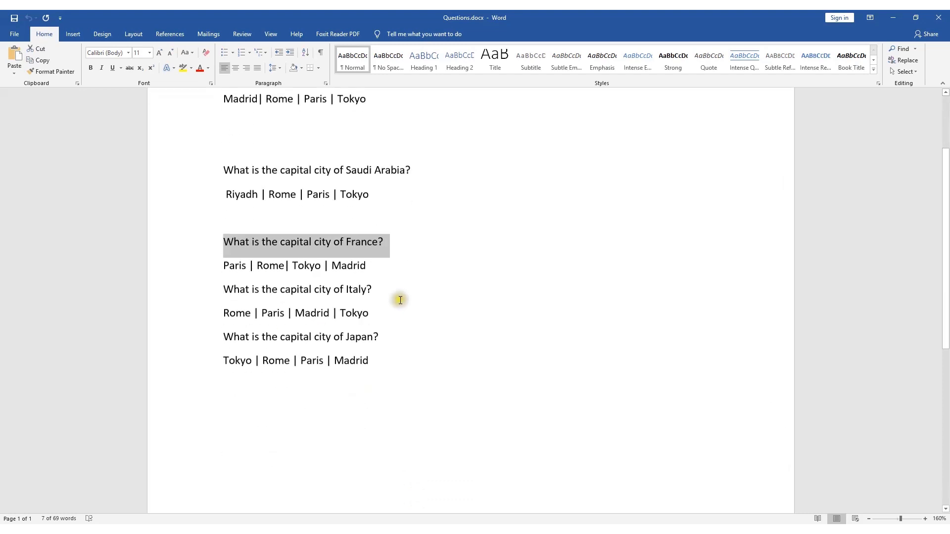
click(234, 266)
double_click(235, 265)
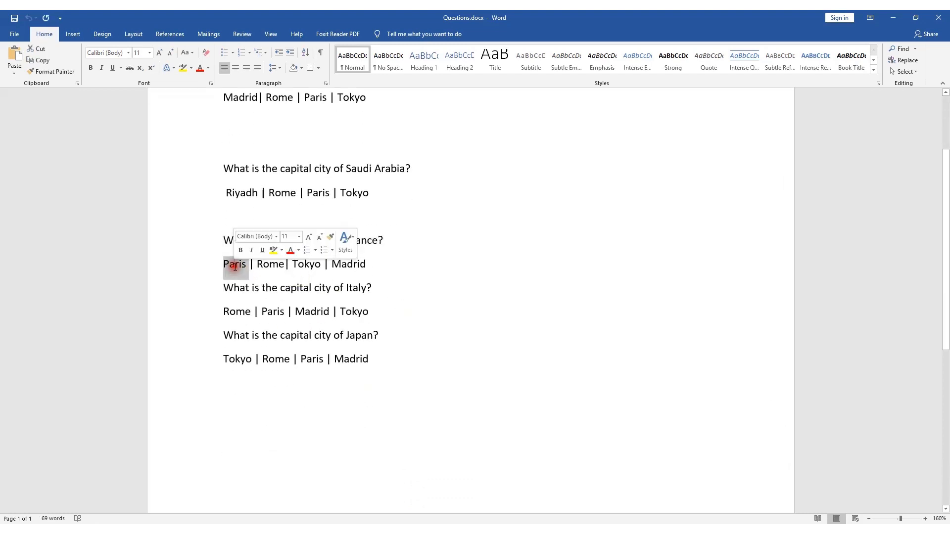
click(375, 515)
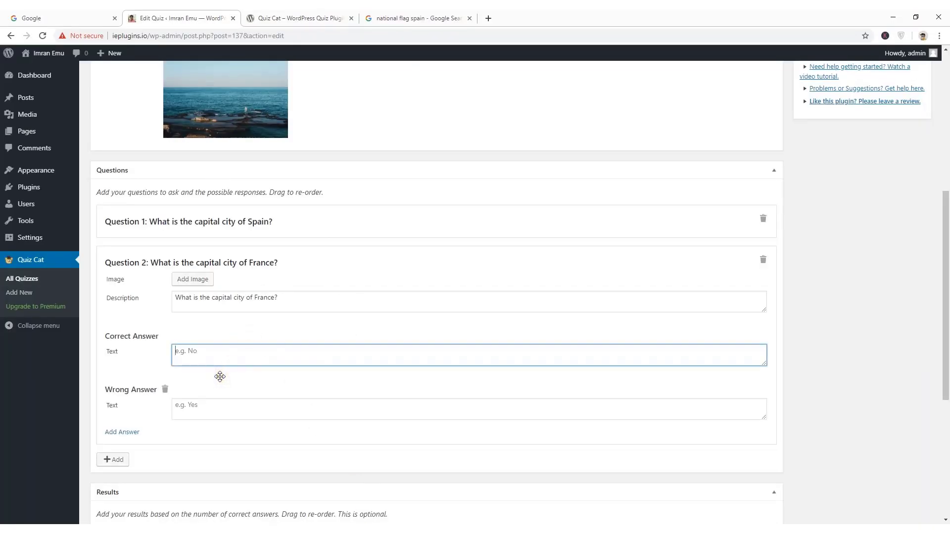
scroll(220, 377, down, 3)
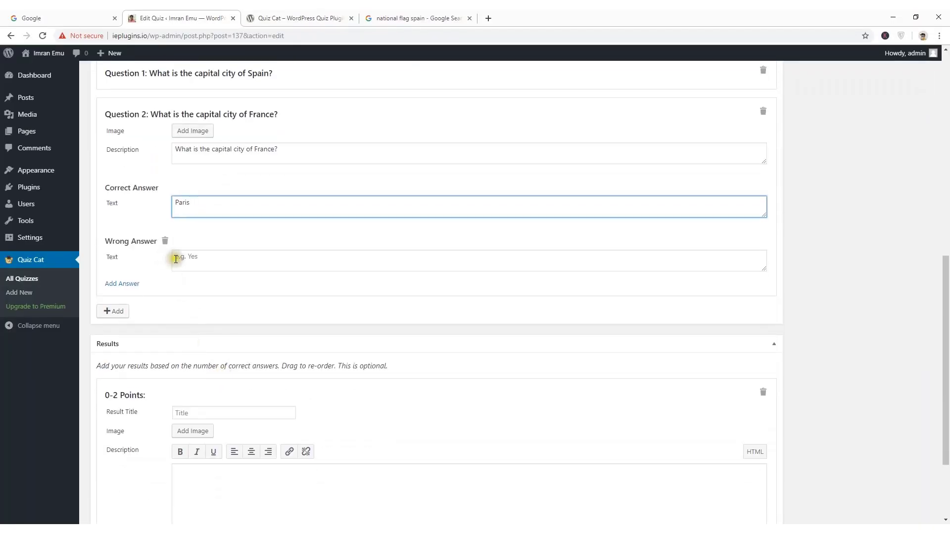
Step: Fill the France question's first wrong answer with Rome from the Word list
click(179, 260)
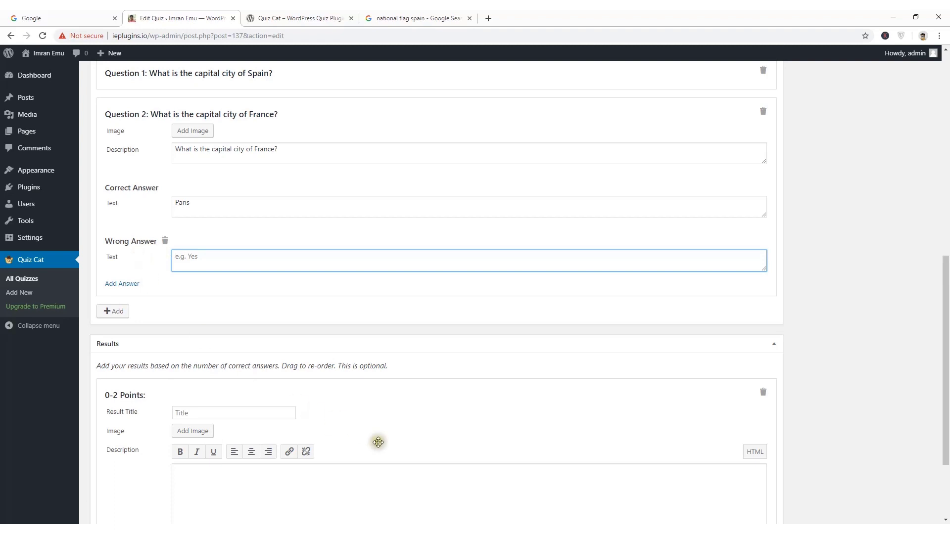
click(440, 520)
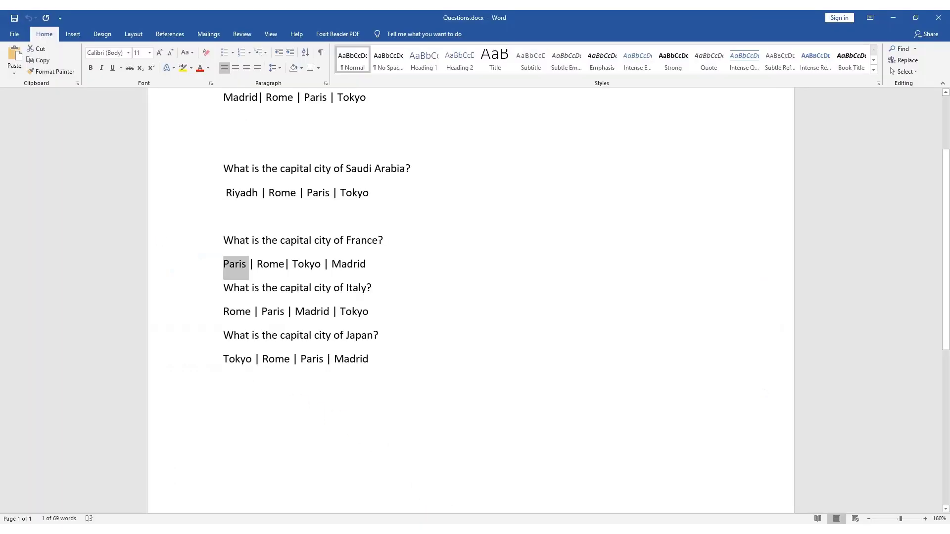
double_click(264, 266)
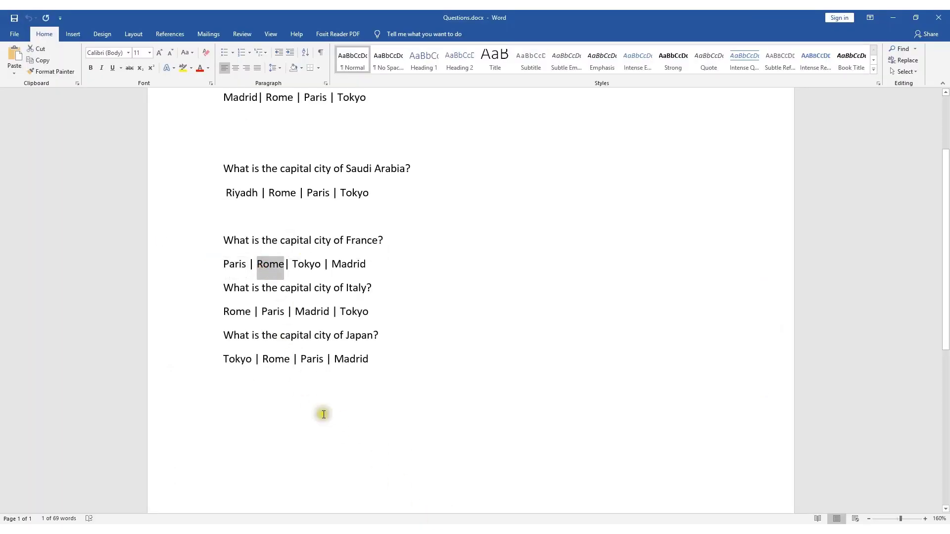
click(415, 519)
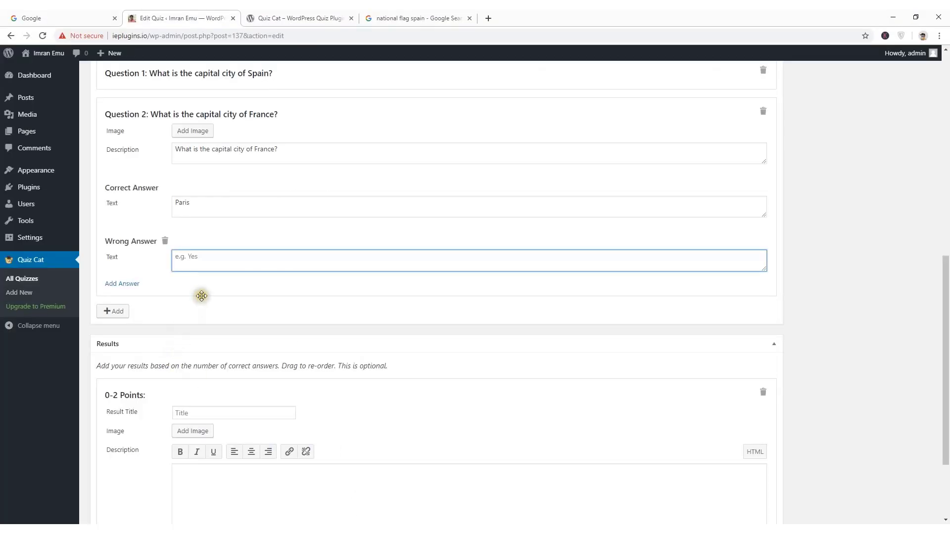
Step: Add a second wrong-answer field and fill it with Tokyo copied from Word
click(131, 284)
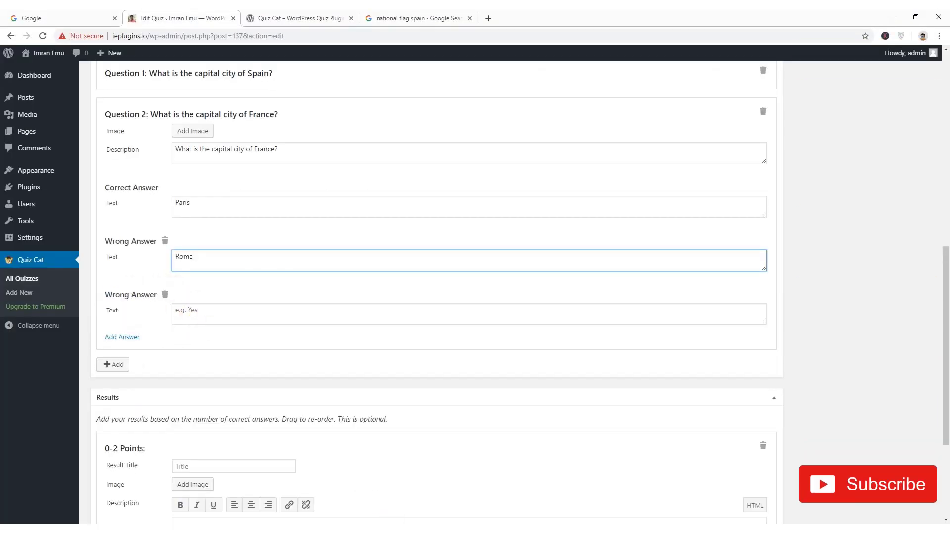
key(alt+Tab)
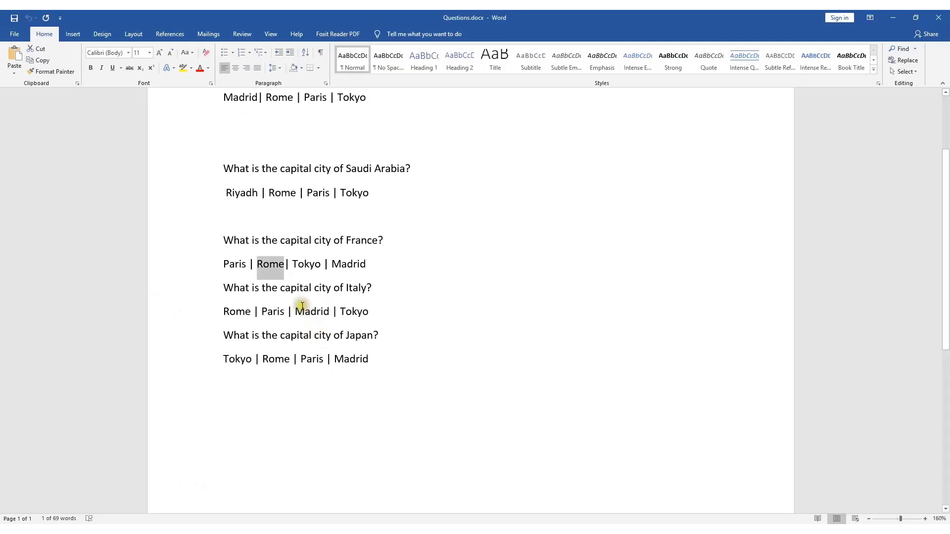
double_click(311, 267)
key(ctrl+c)
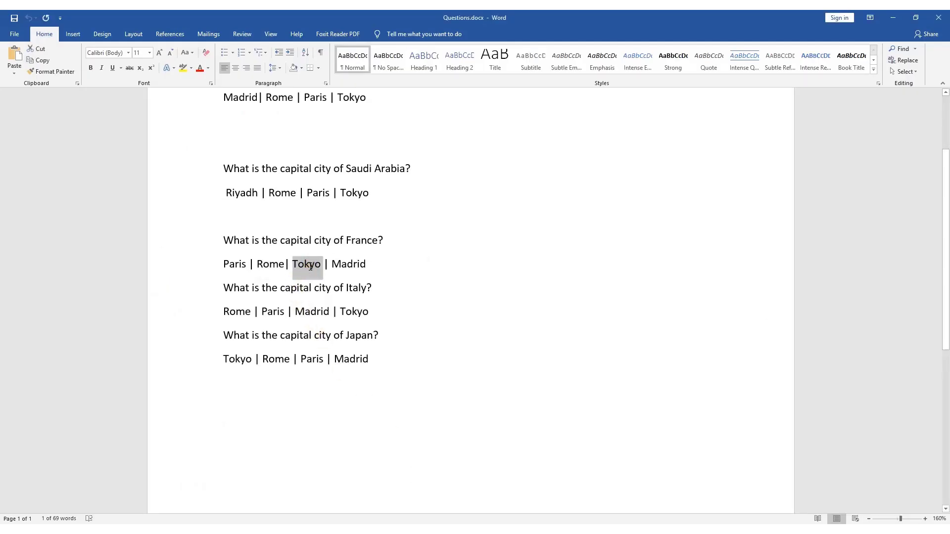
key(alt+Tab)
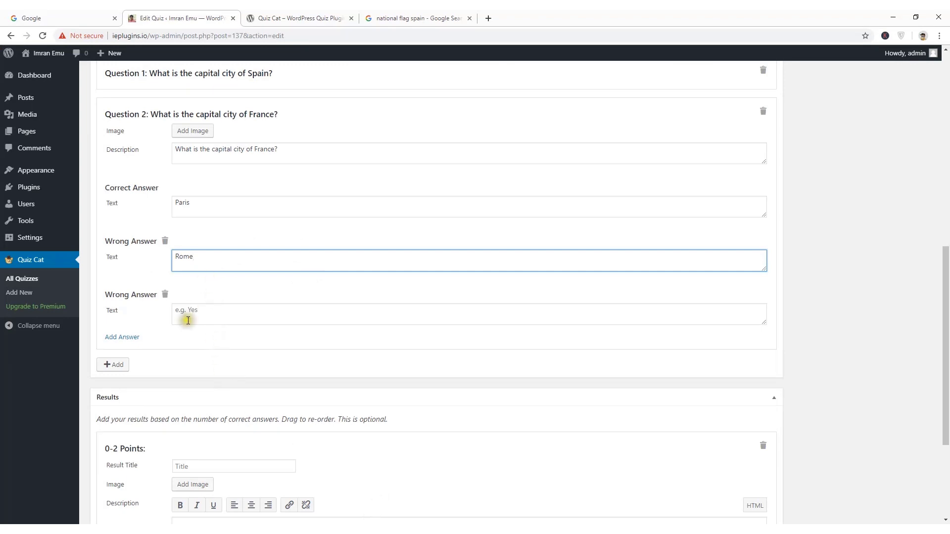
click(189, 318)
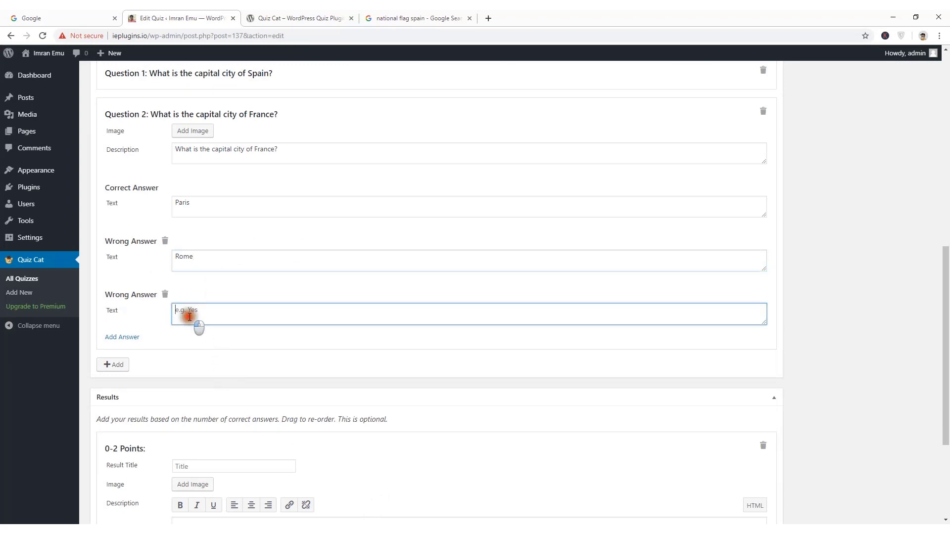
Step: Add a third wrong-answer field and enter Madrid in it
click(132, 339)
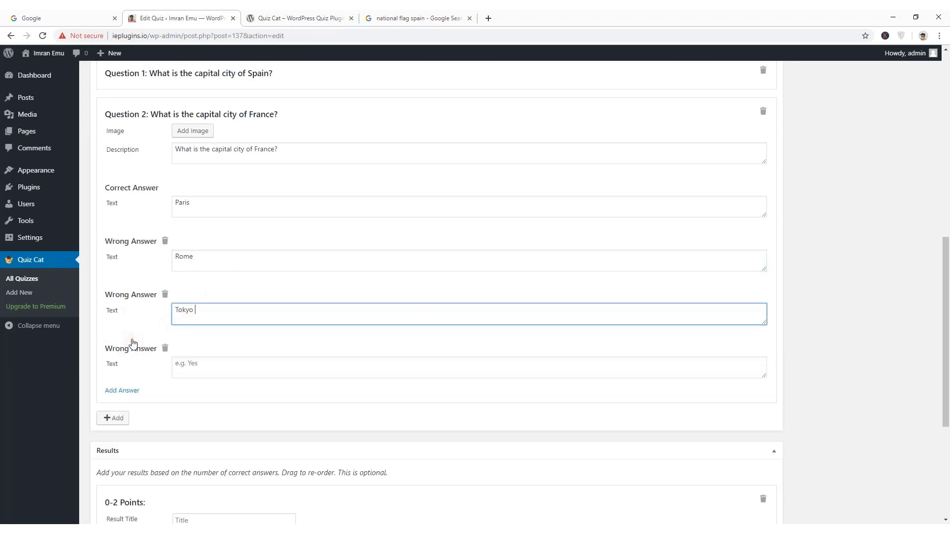
click(404, 518)
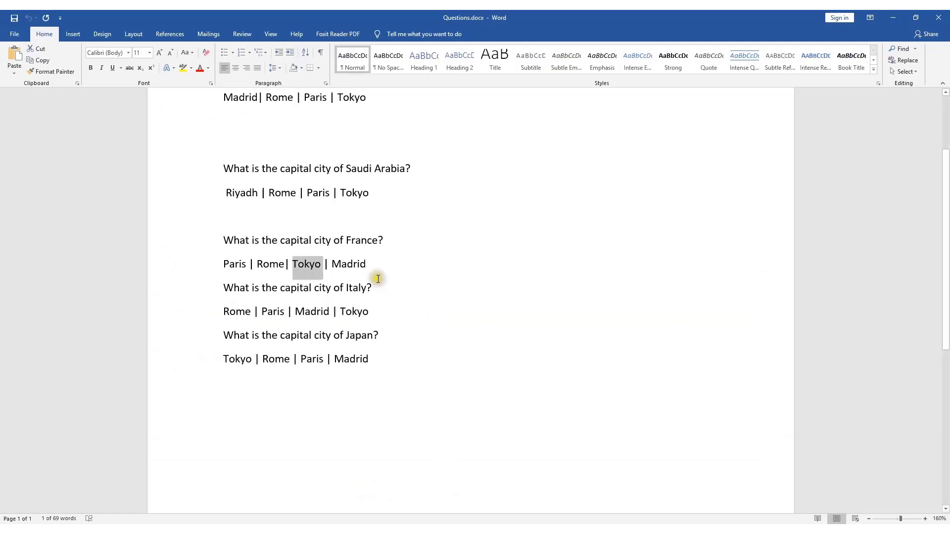
double_click(345, 266)
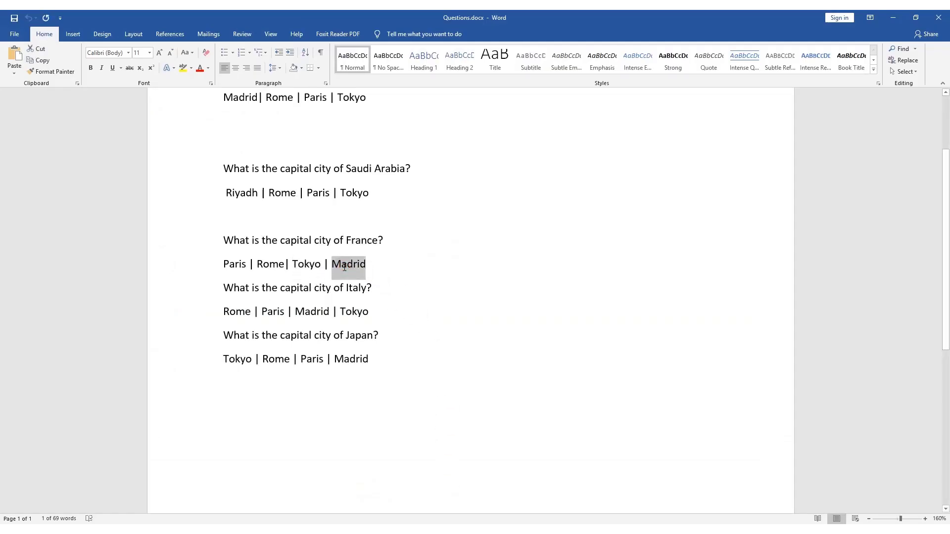
click(342, 531)
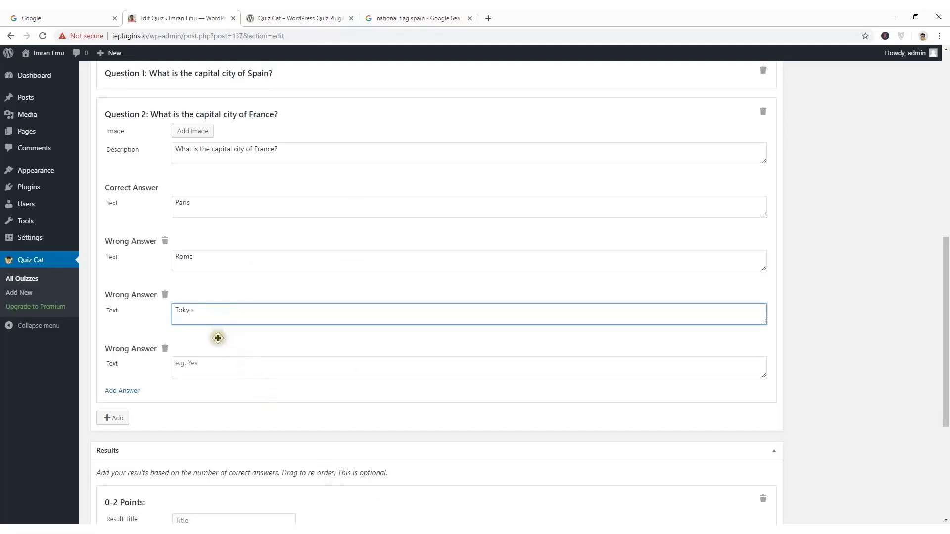
click(192, 372)
text(Madrid)
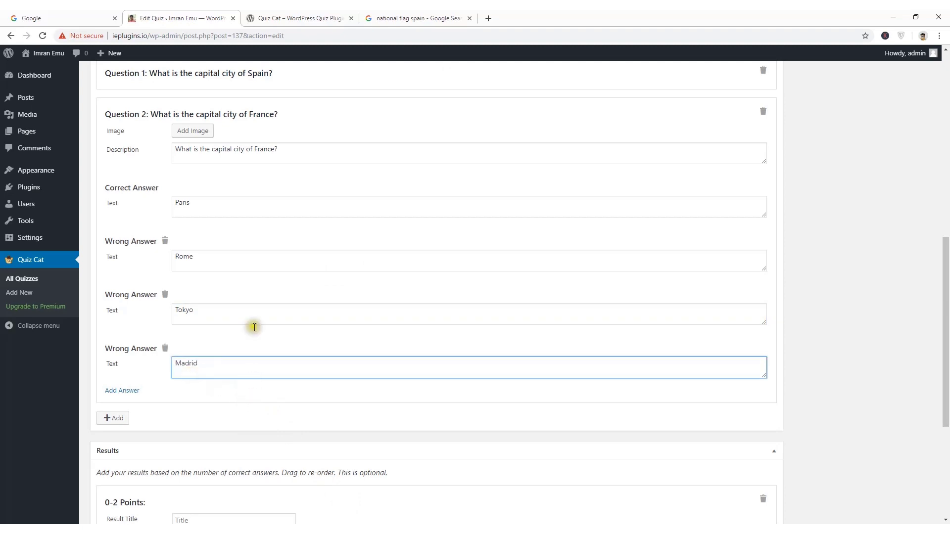
Step: Add two more score ranges under Results, giving 0, 1 and 2 point tiers
scroll(240, 307, up, 3)
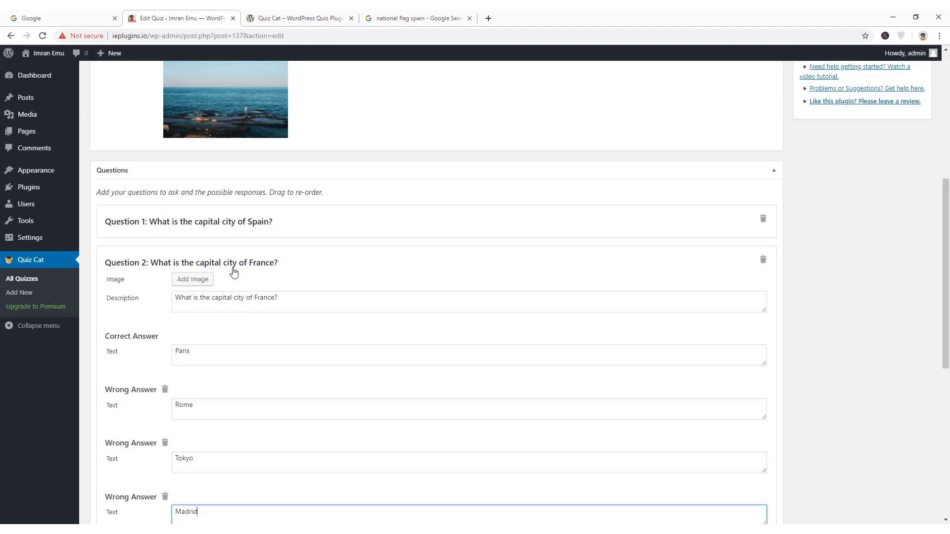
scroll(233, 271, down, 4)
scroll(234, 271, down, 3)
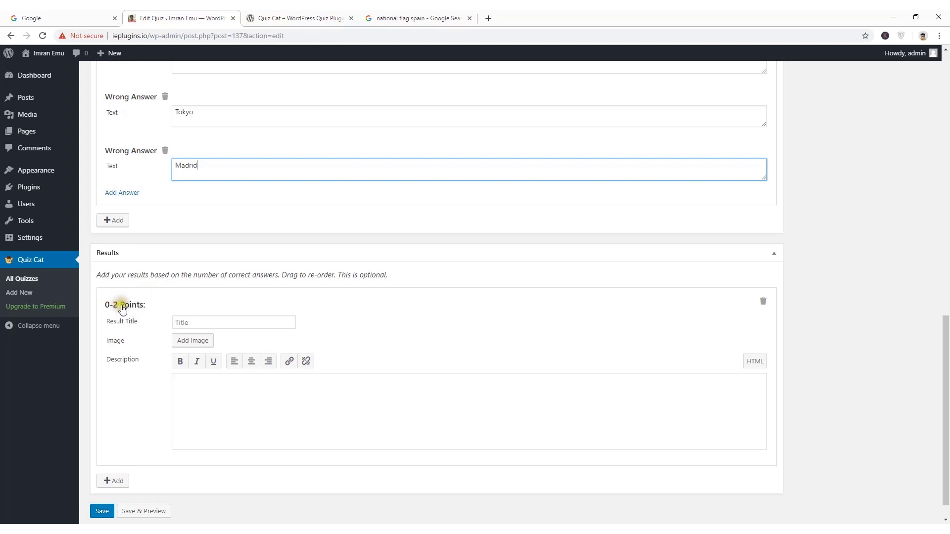
scroll(188, 322, down, 1)
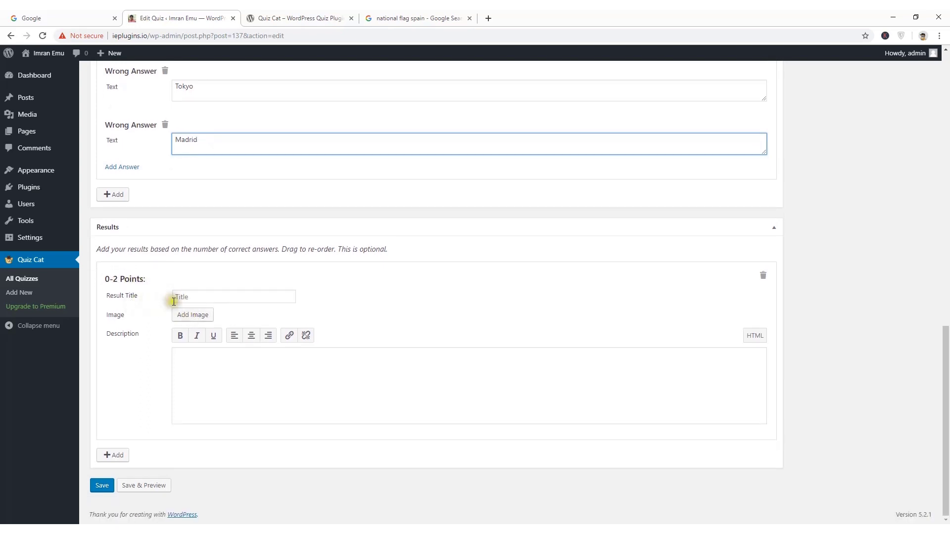
click(194, 298)
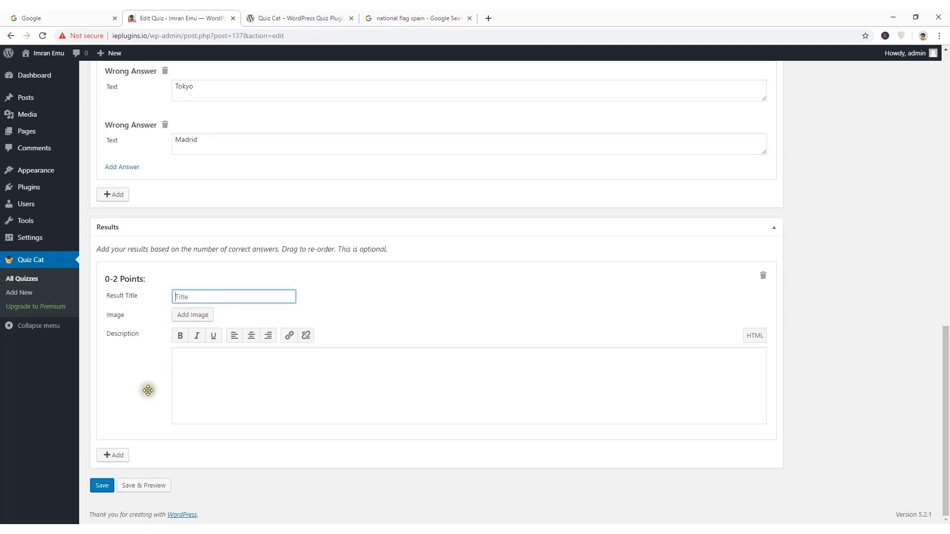
click(122, 457)
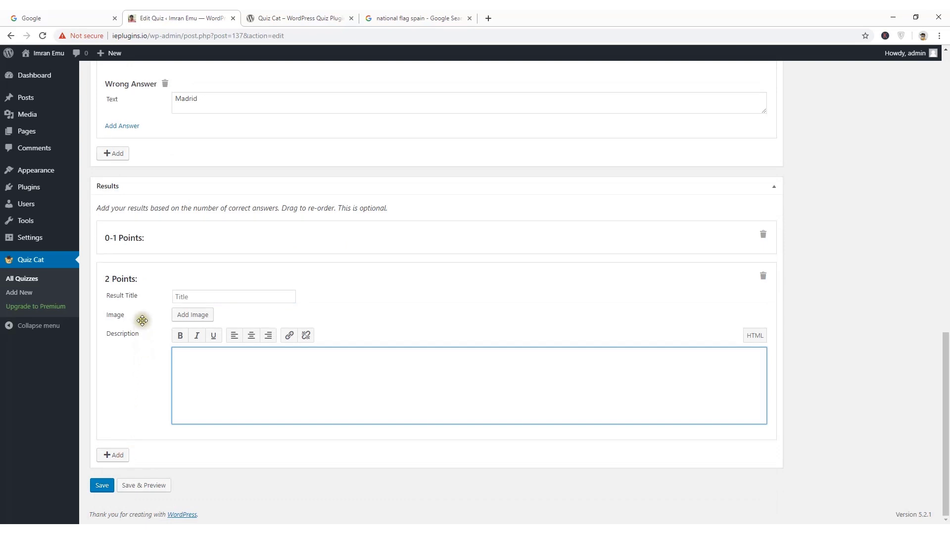
click(113, 455)
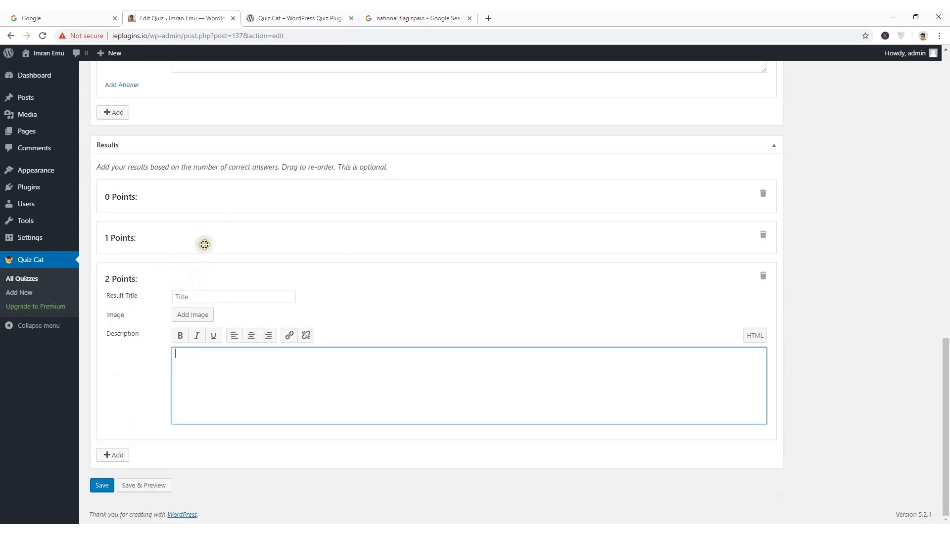
scroll(126, 289, up, 10)
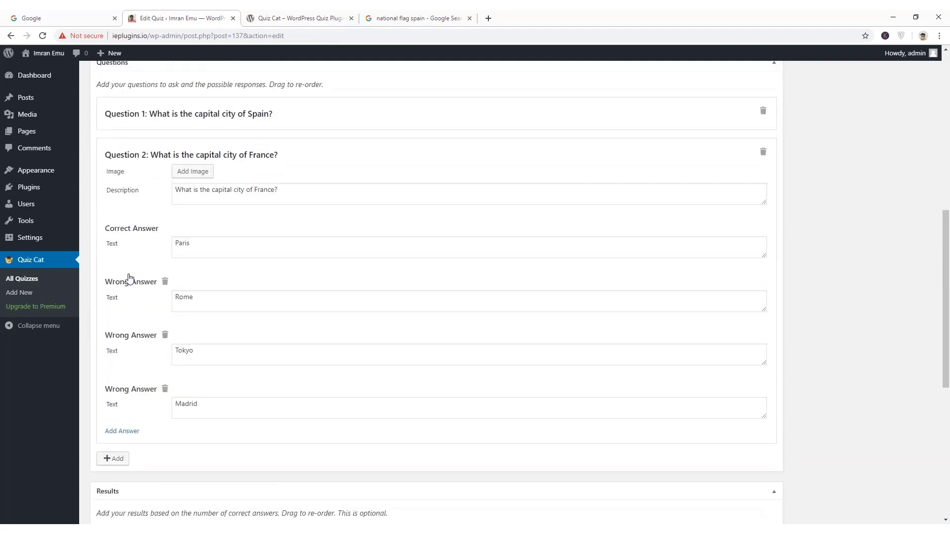
scroll(275, 314, down, 6)
scroll(273, 282, down, 2)
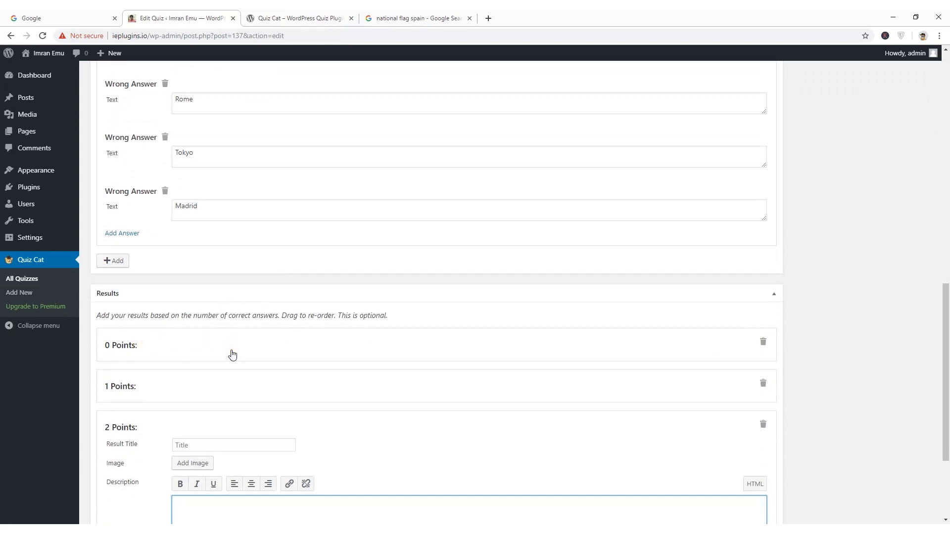
scroll(227, 343, up, 7)
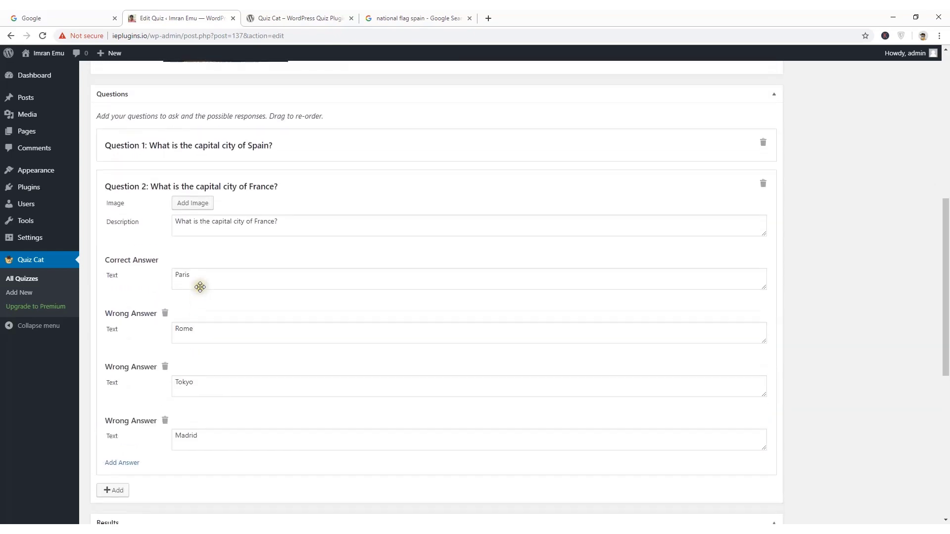
scroll(212, 322, down, 8)
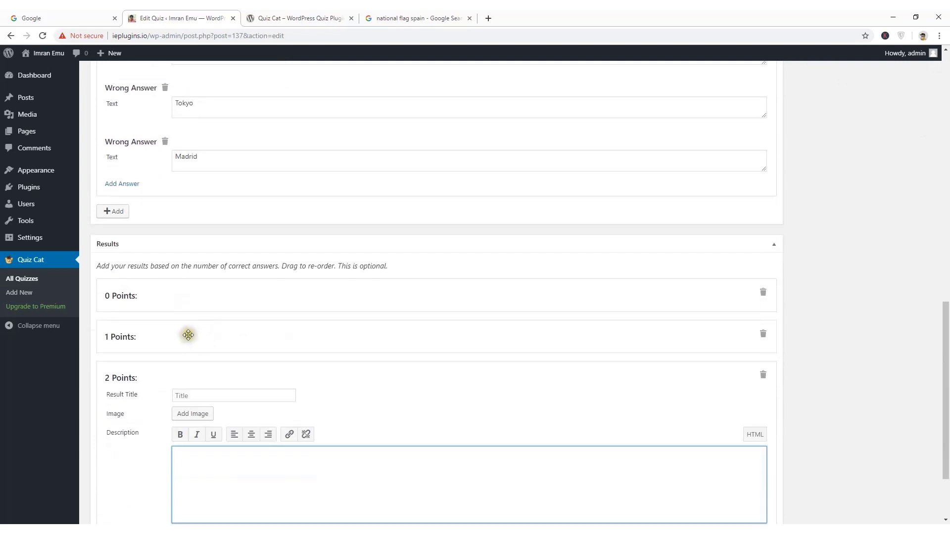
Step: Title the results Fail for 0 points, Got 1 Pass for 1 point and Success for 2 points
click(202, 299)
click(197, 314)
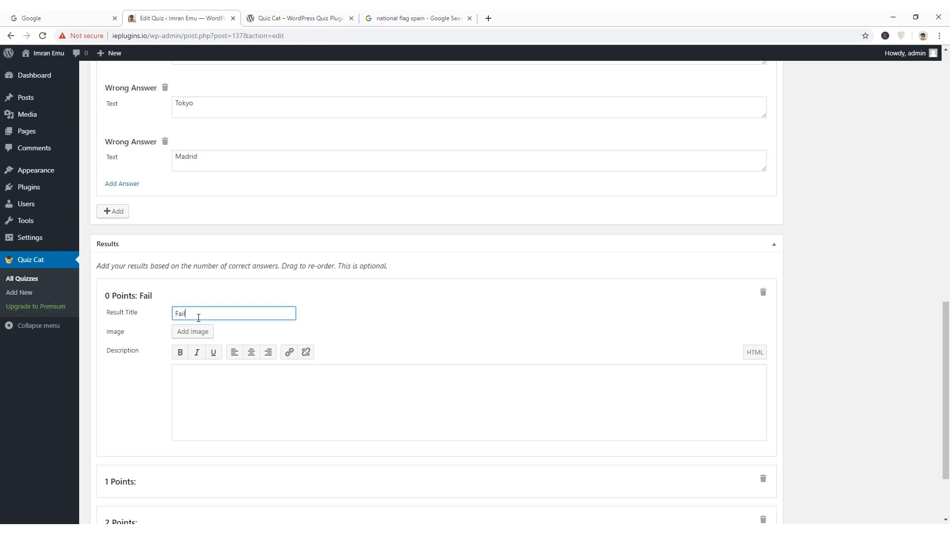
scroll(203, 332, down, 2)
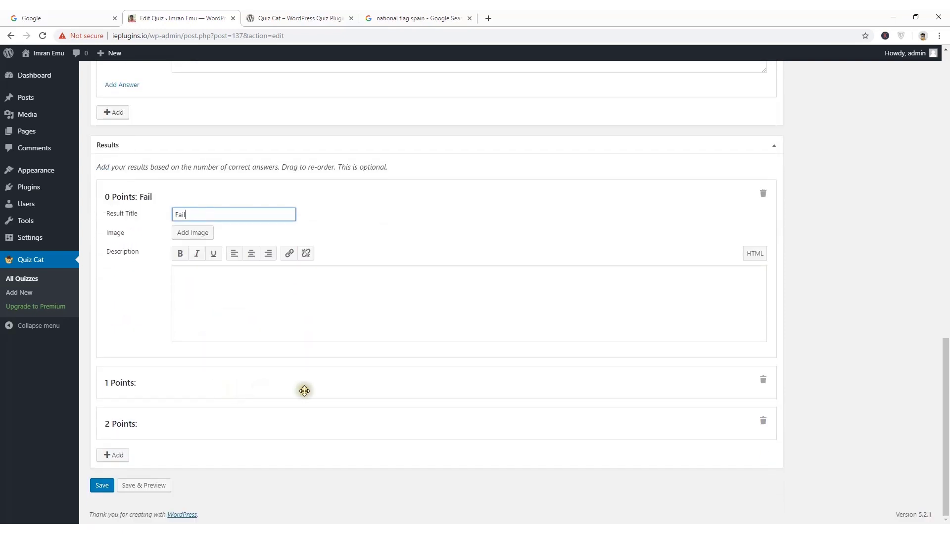
click(332, 384)
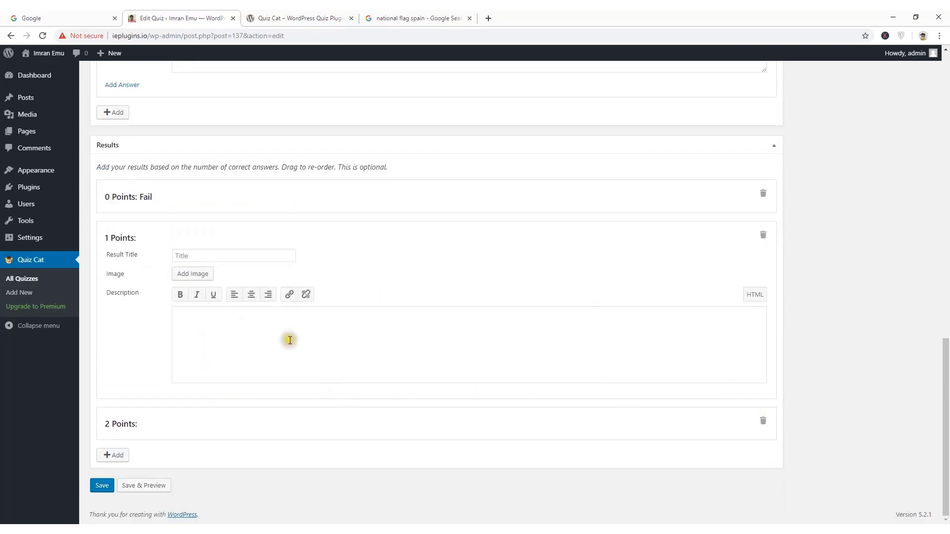
click(219, 257)
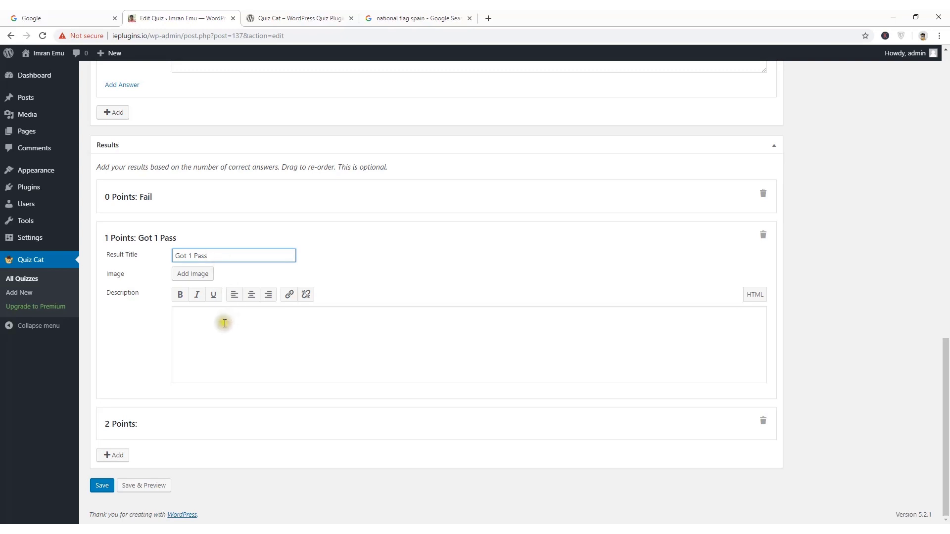
click(195, 424)
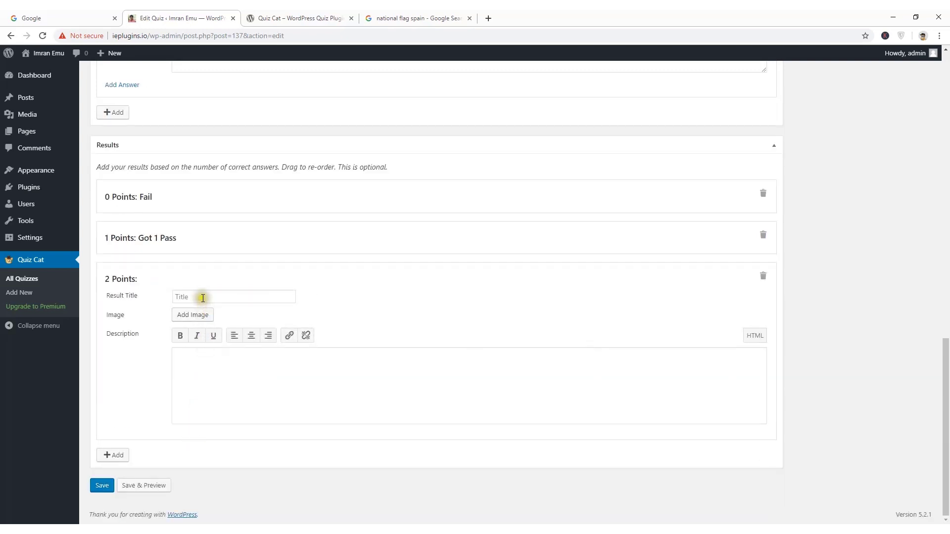
click(203, 297)
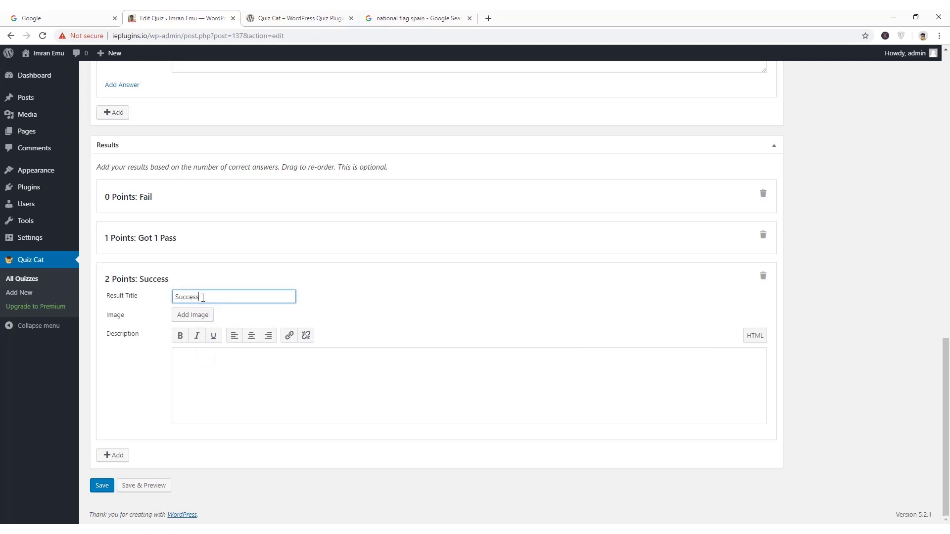
text(Success)
click(215, 406)
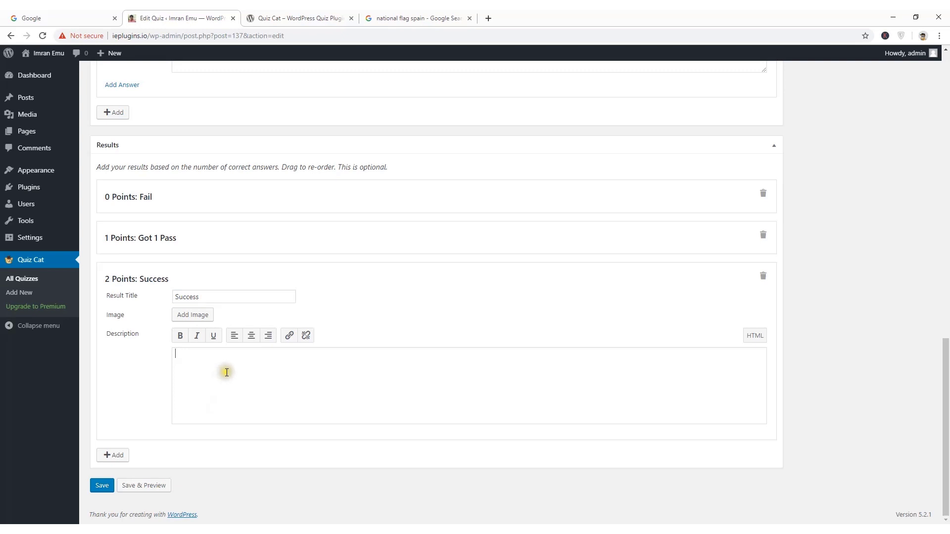
Step: Save the quiz, then copy its shortcode from the Settings tab
click(101, 487)
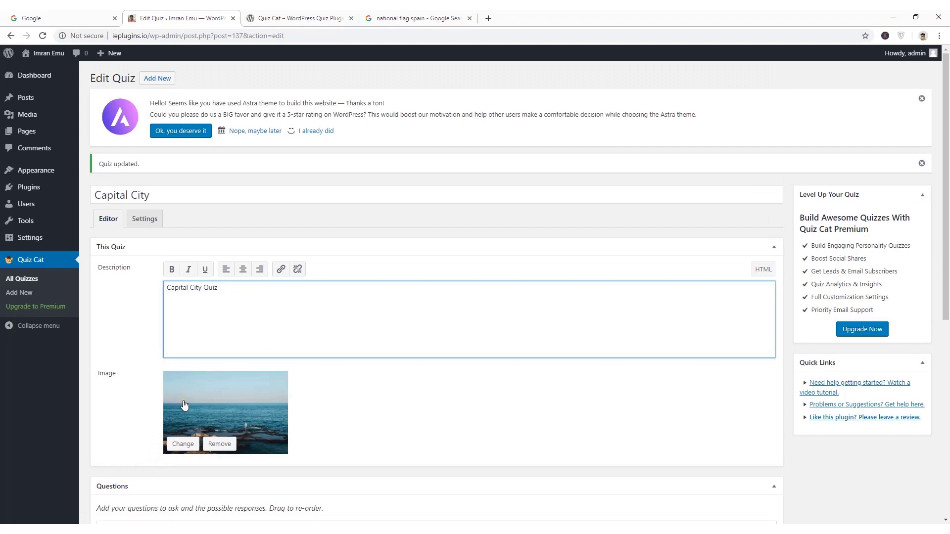
scroll(184, 404, down, 5)
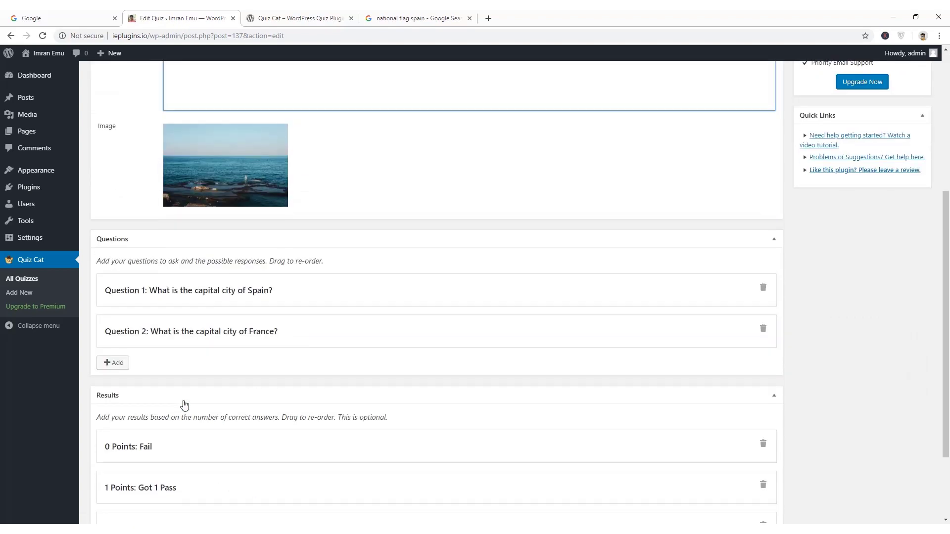
scroll(184, 404, up, 5)
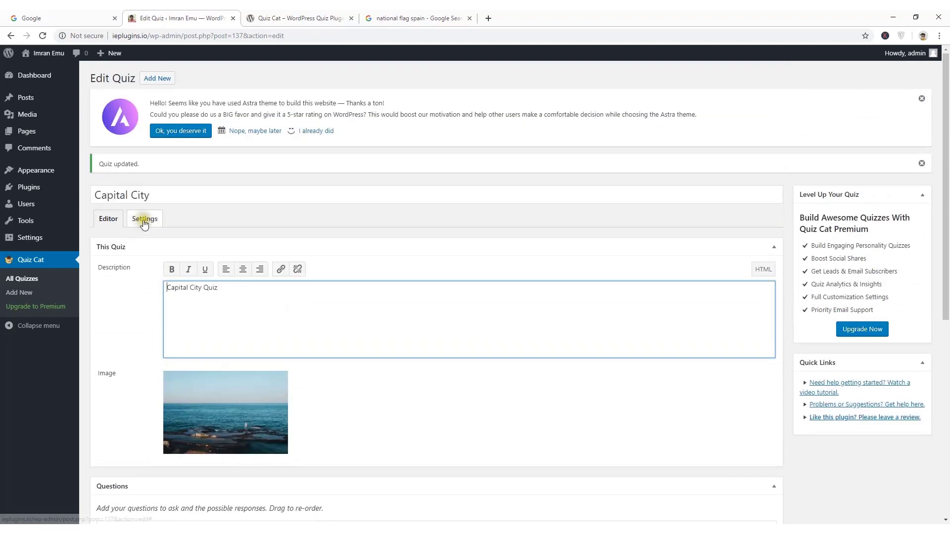
click(146, 222)
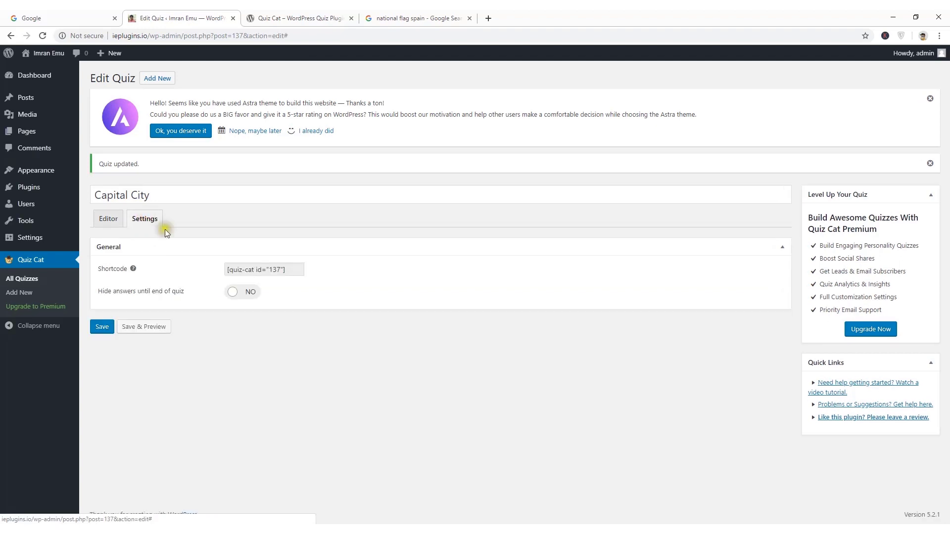
drag(288, 267, 233, 265)
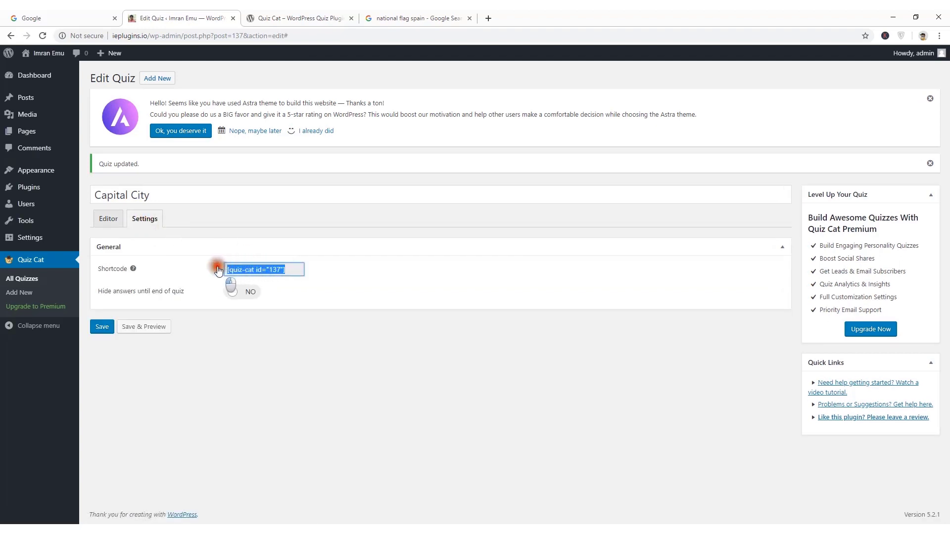
right_click(241, 270)
click(251, 277)
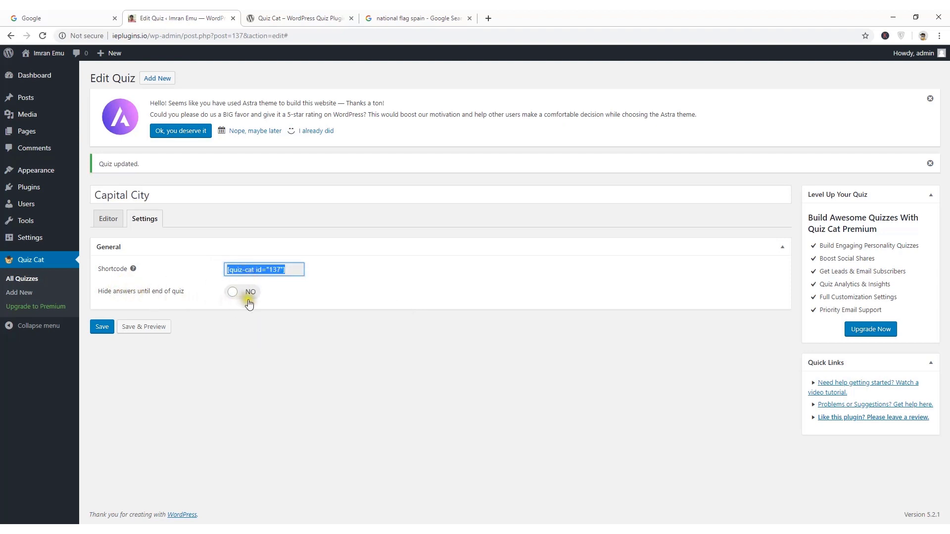
Step: Switch Hide answers until end of quiz to YES and save the quiz again
click(250, 294)
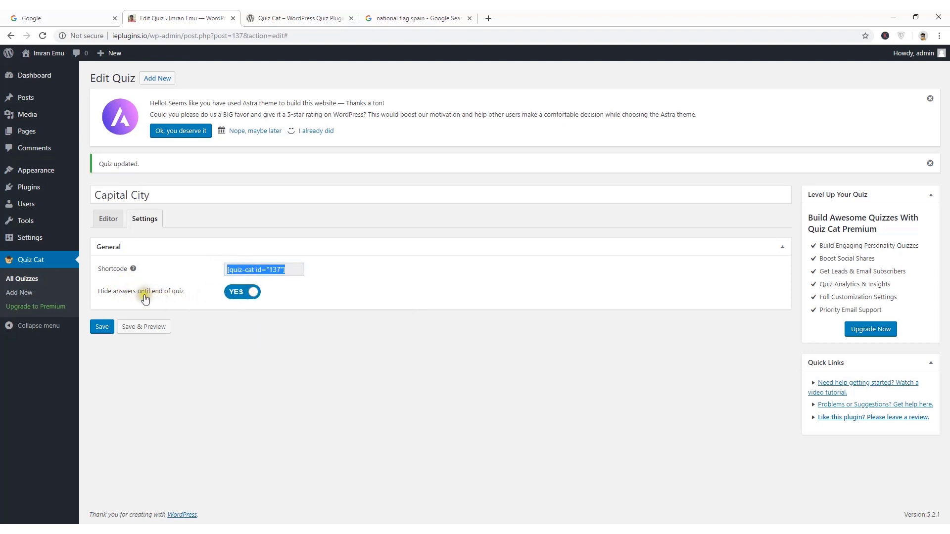
click(101, 328)
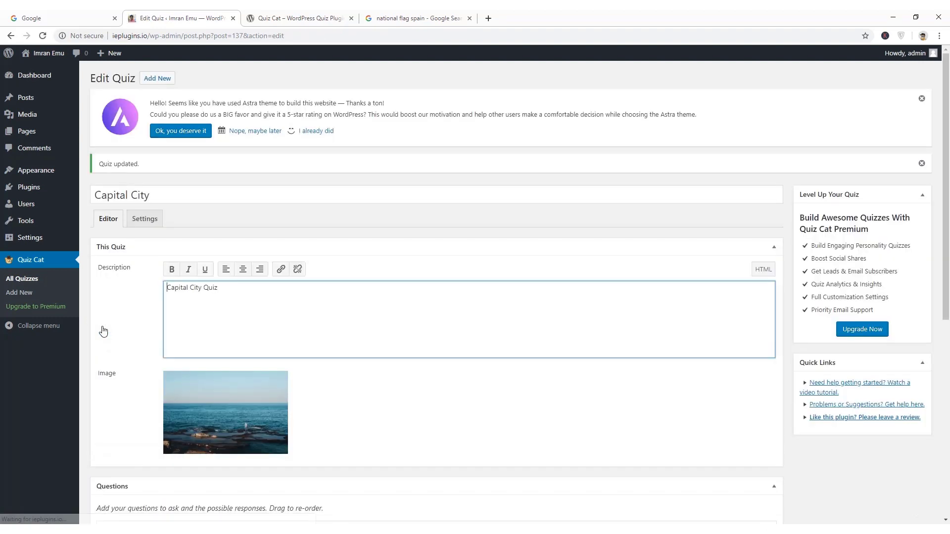
click(128, 261)
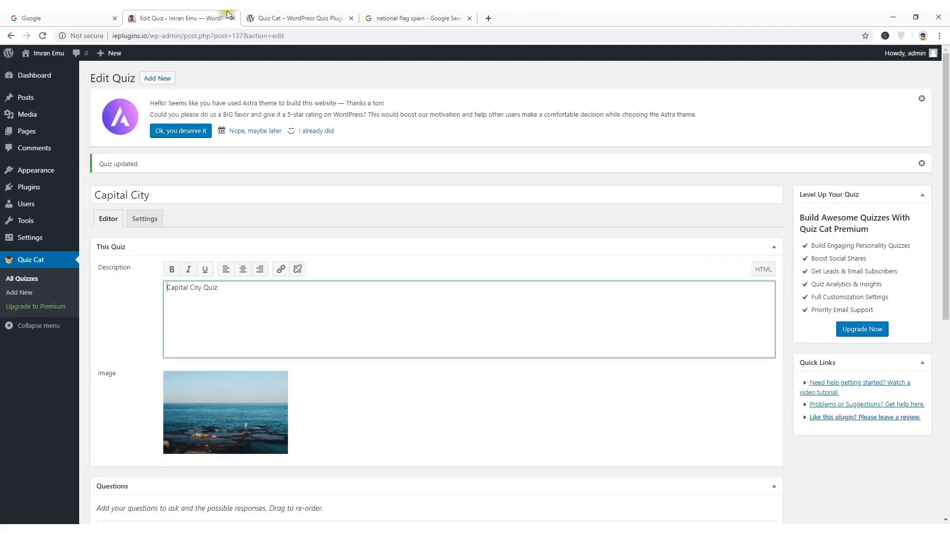
Step: Open All Pages in a new browser tab and start a new page
mouse_move(33, 133)
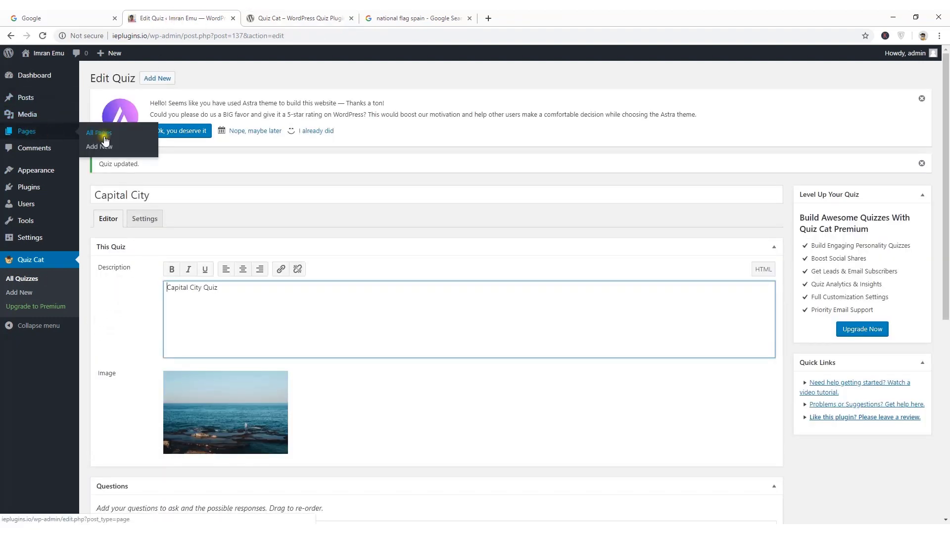
right_click(99, 134)
click(118, 138)
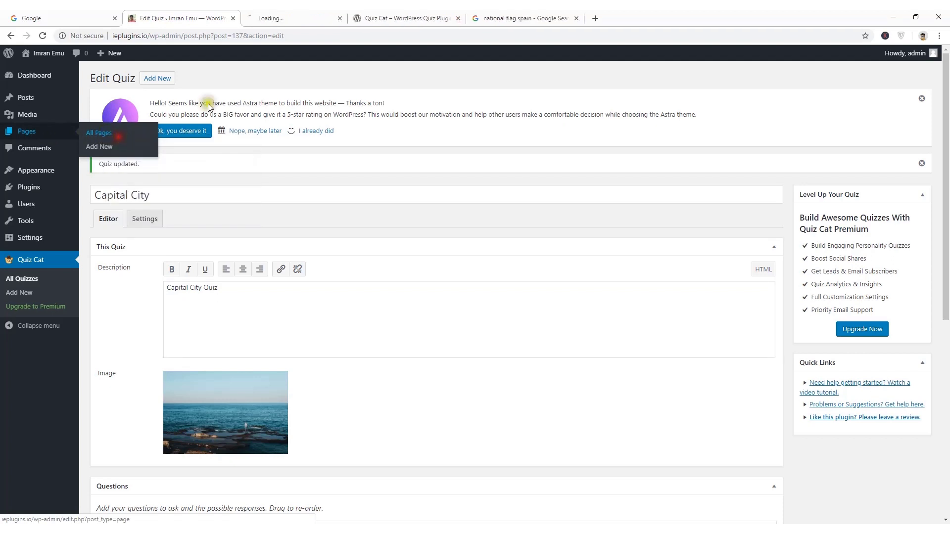
click(297, 18)
scroll(183, 237, down, 1)
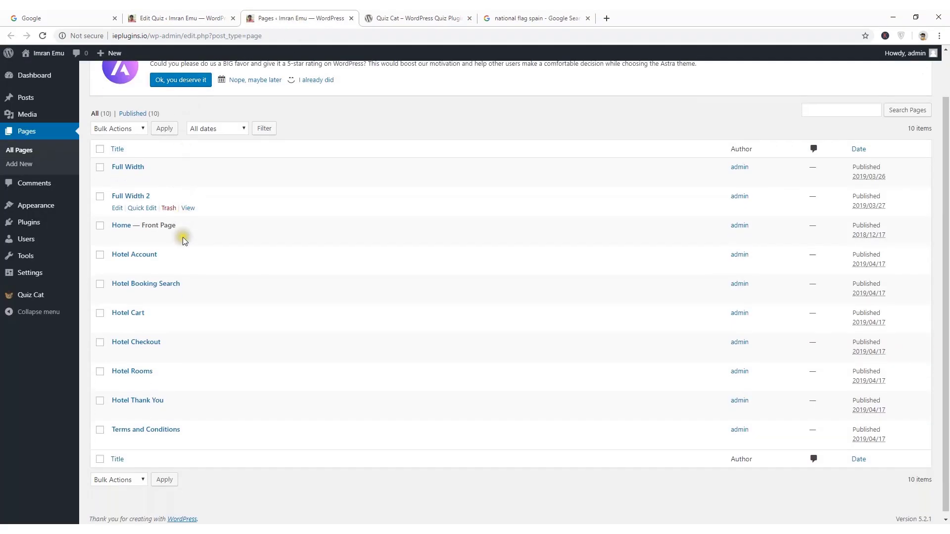
scroll(183, 240, up, 1)
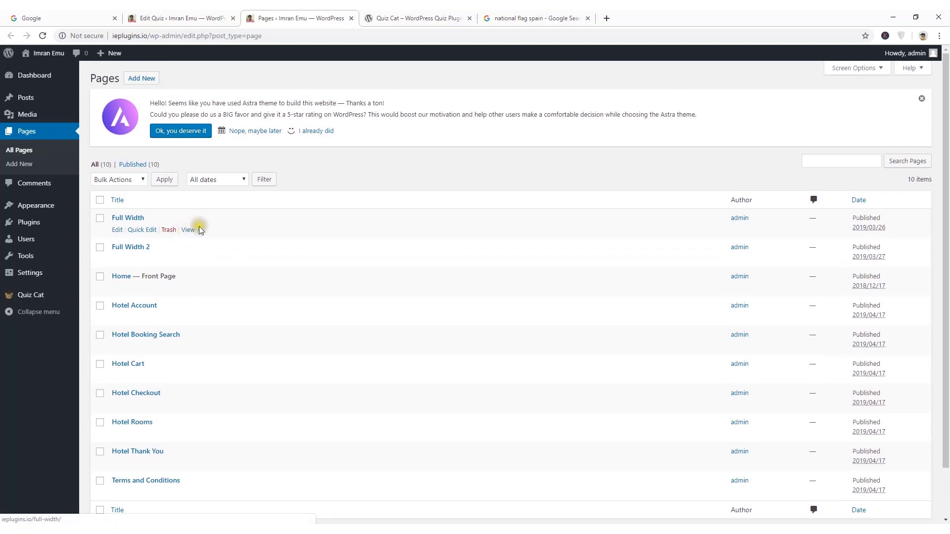
click(21, 164)
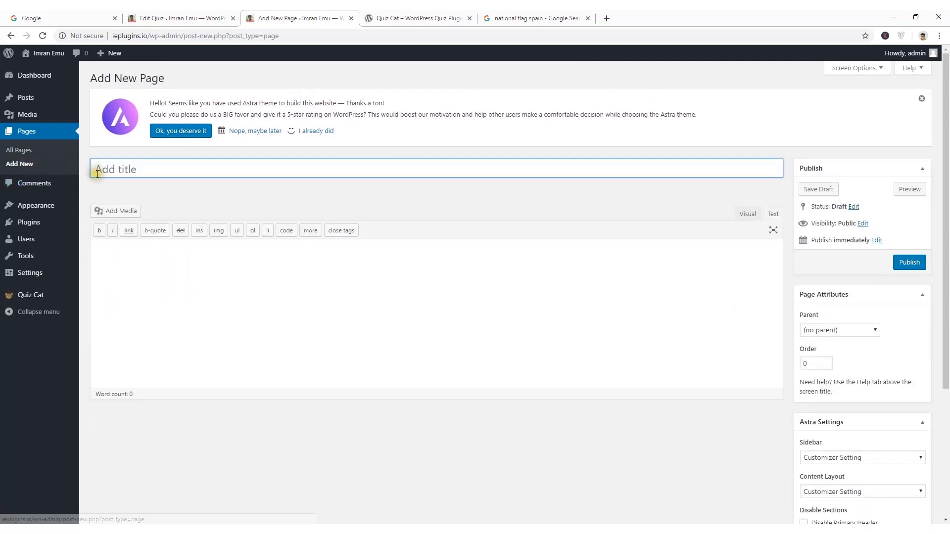
Step: Title the page Quiz and paste the [quiz-cat id="137"] shortcode into its body
text(Quiz)
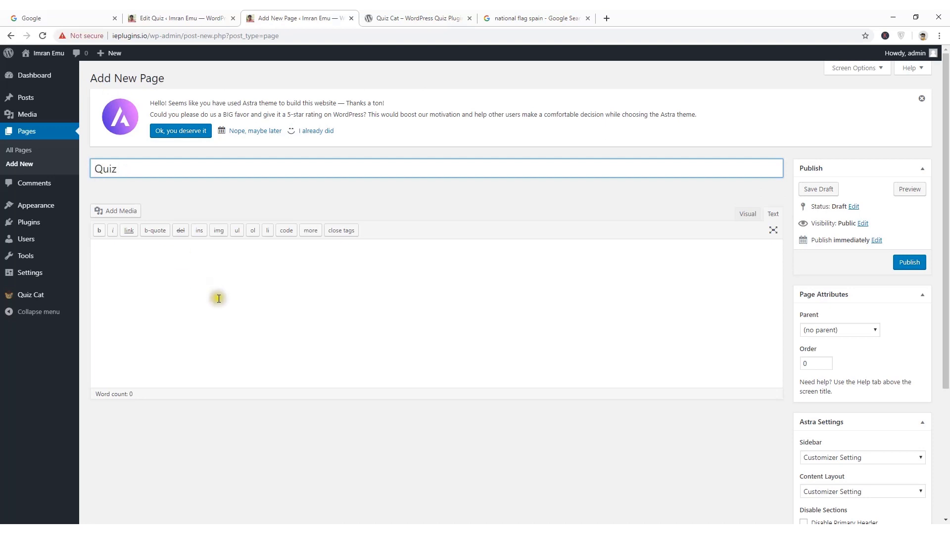
click(702, 255)
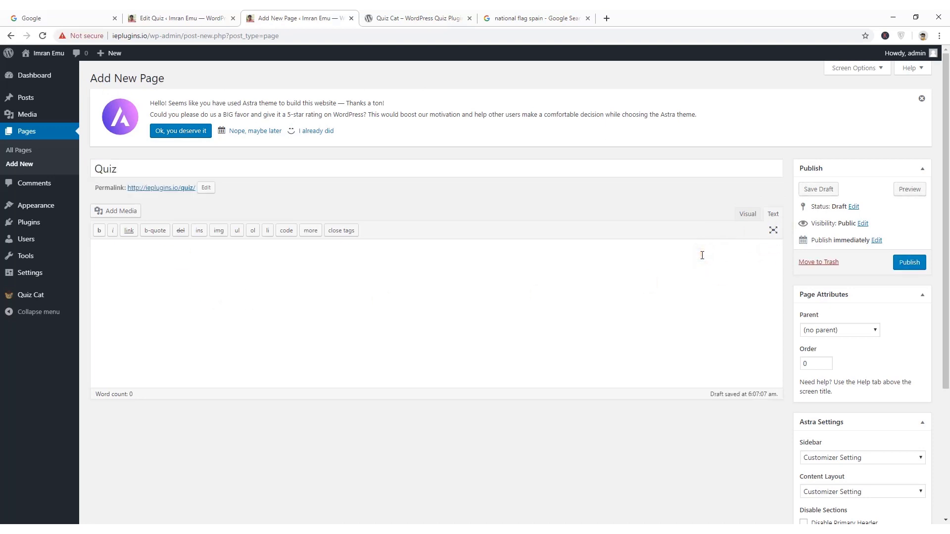
key(ctrl+v)
Step: Set the page's sidebar to No Sidebar, publish it, and open the live page in a new tab
scroll(901, 299, down, 4)
click(883, 277)
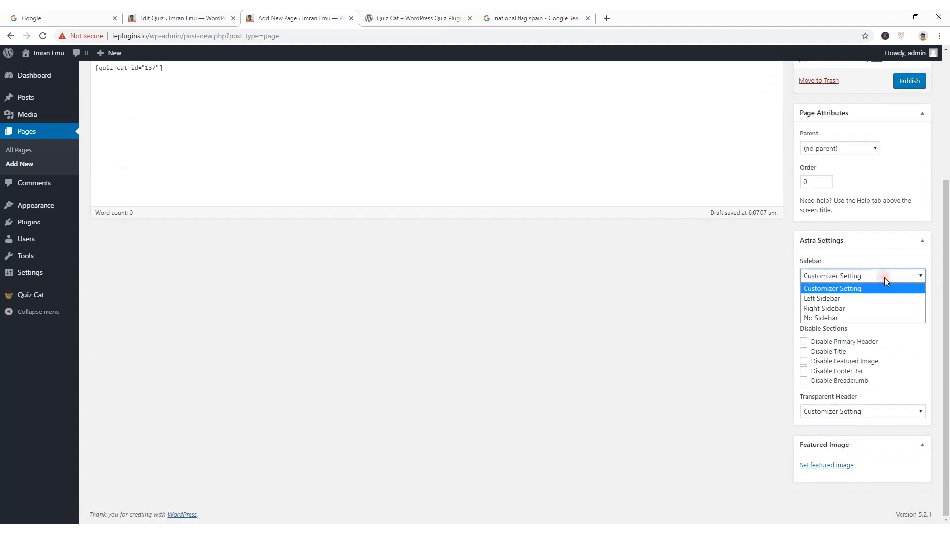
click(862, 318)
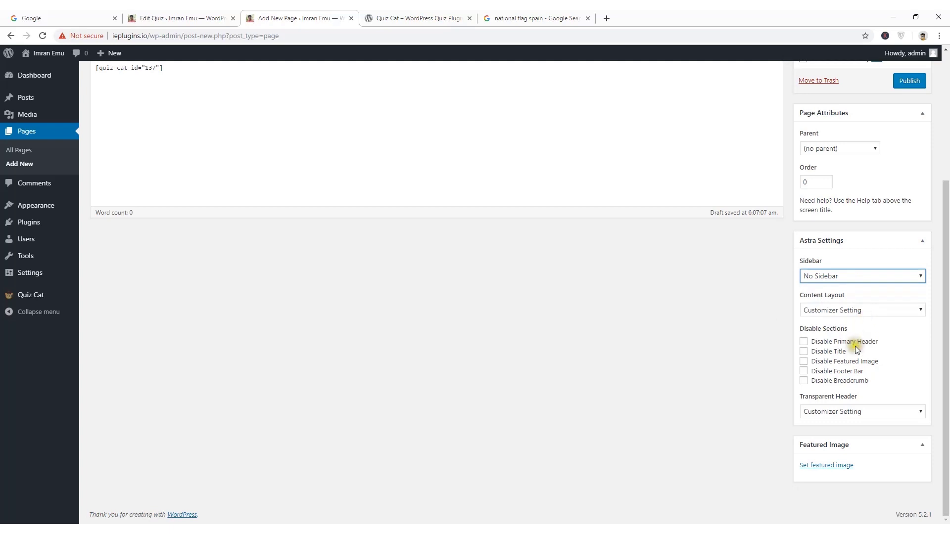
scroll(915, 310, up, 4)
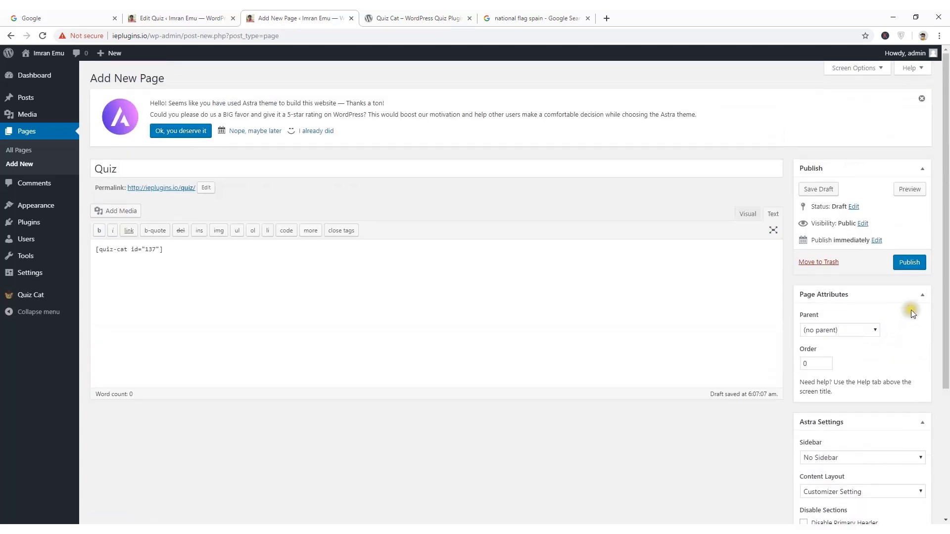
click(910, 263)
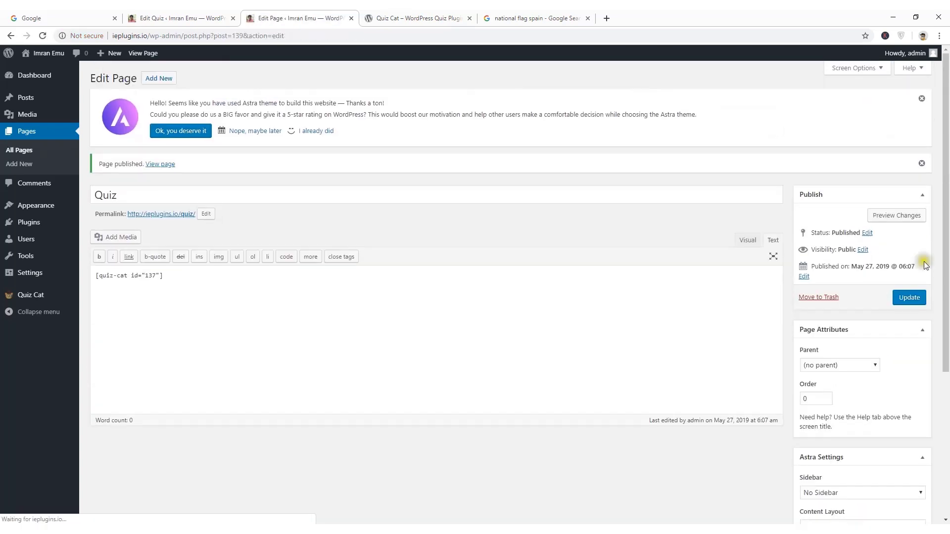
right_click(163, 169)
click(175, 169)
Step: Start the live Capital City quiz, answer Madrid then Paris, and check the 2 out of 2 Success result
click(380, 15)
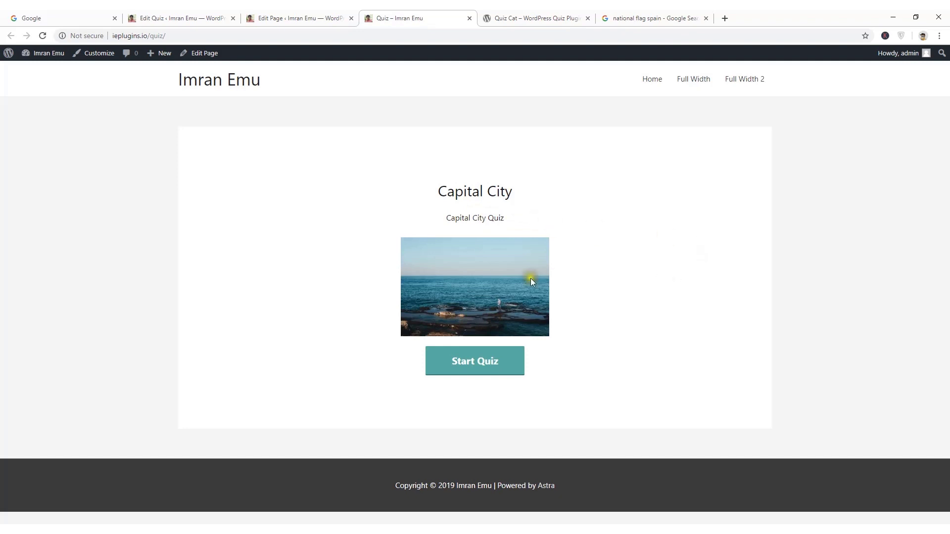
click(482, 366)
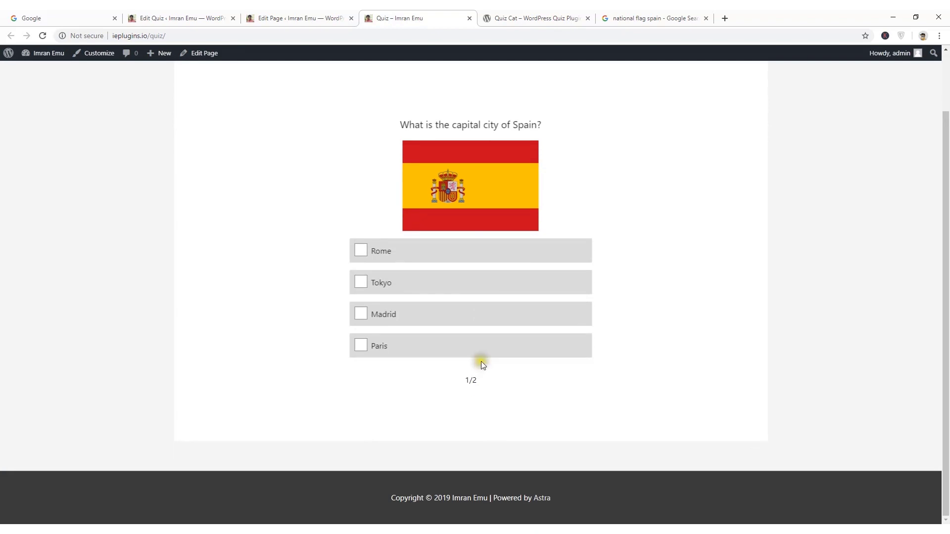
scroll(311, 231, up, 1)
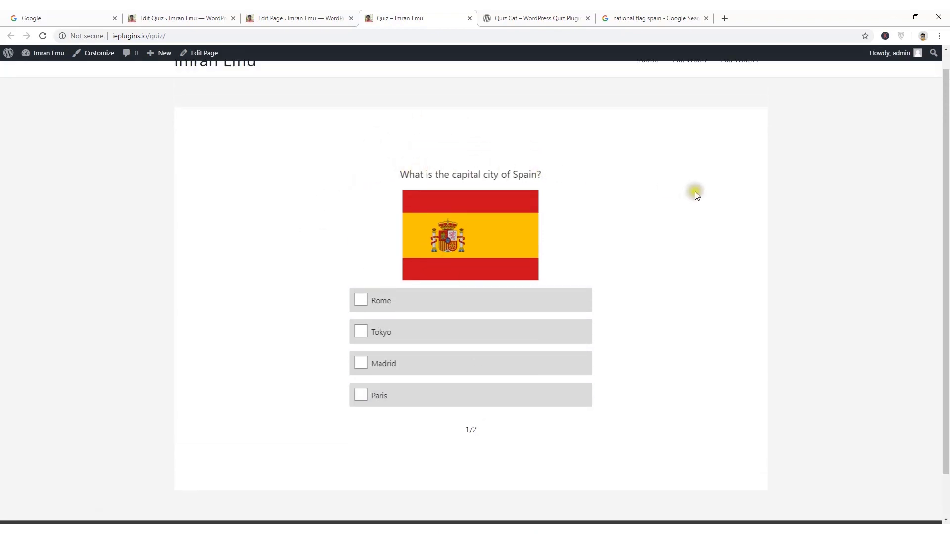
click(362, 365)
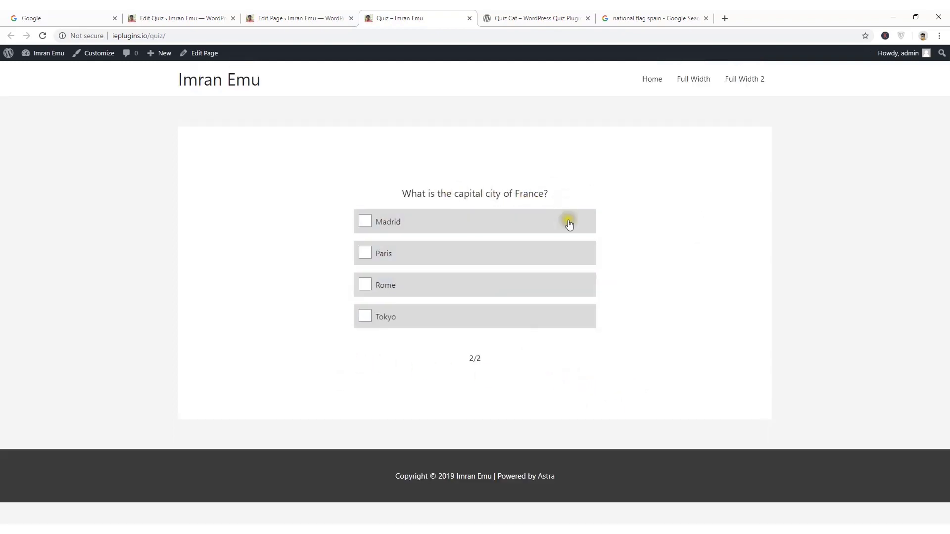
click(366, 252)
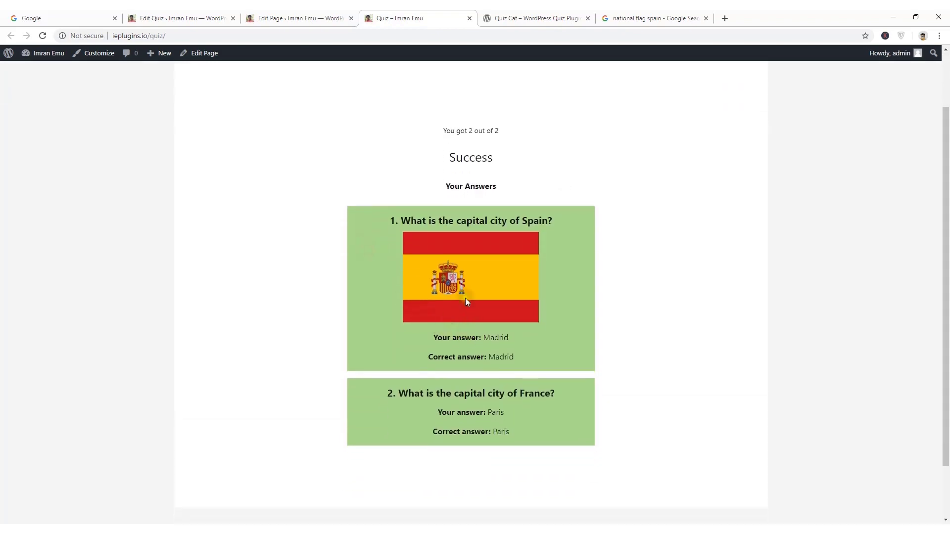
scroll(470, 242, down, 3)
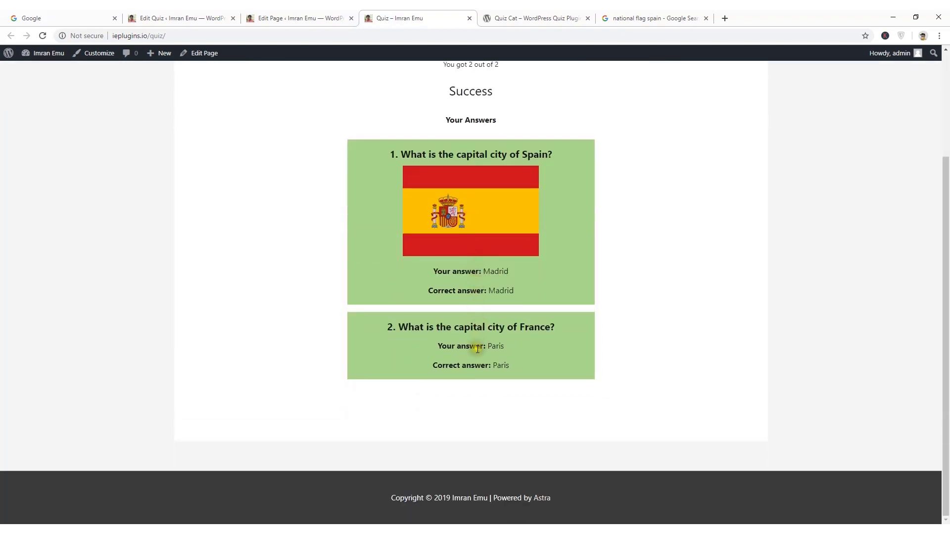
scroll(475, 348, up, 3)
click(447, 201)
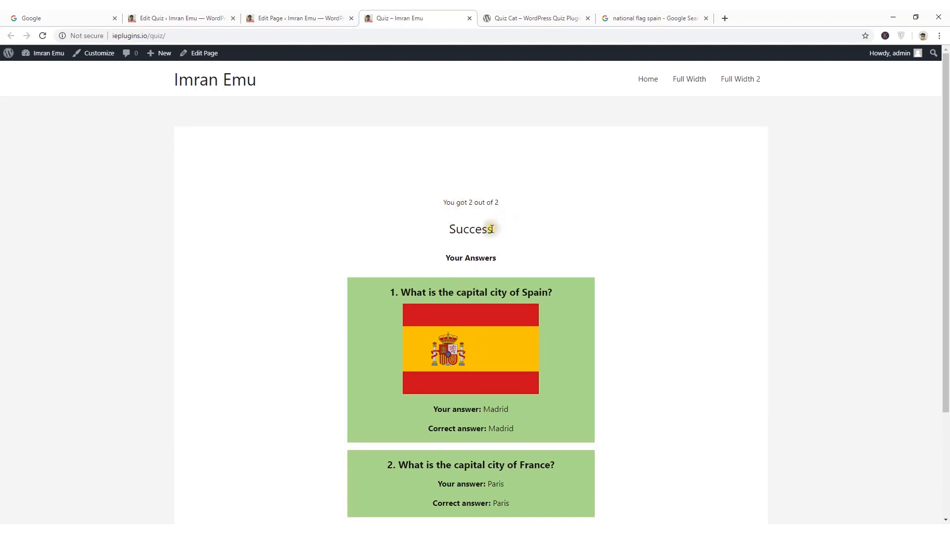
drag(491, 229, 442, 228)
scroll(475, 257, down, 3)
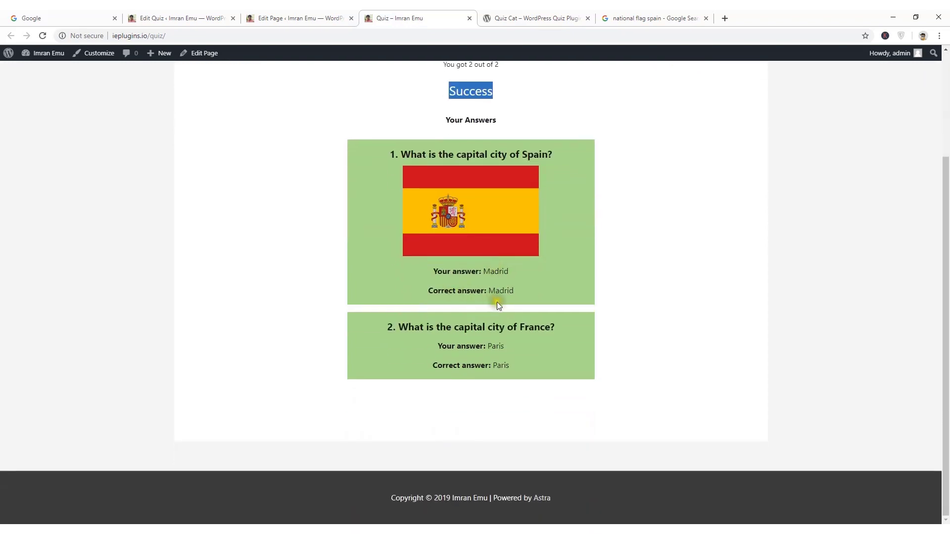
scroll(519, 354, up, 3)
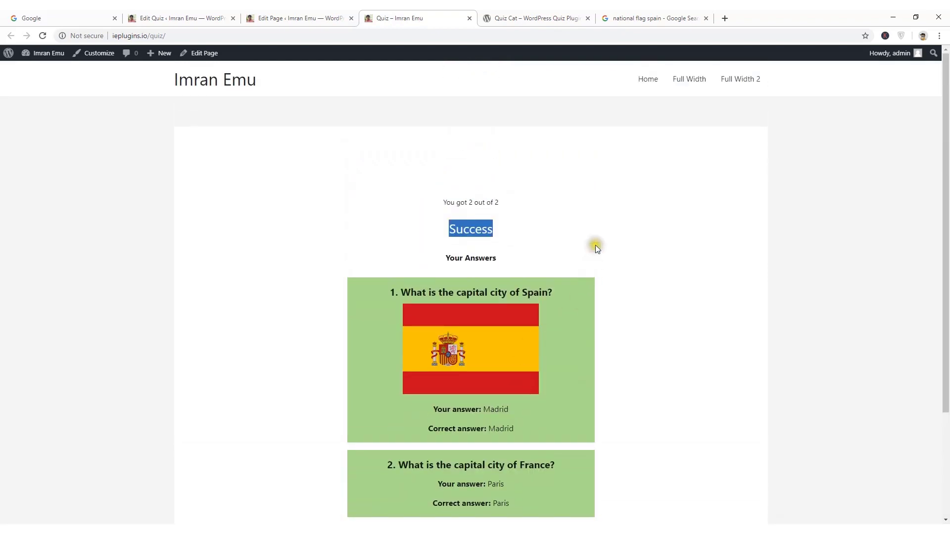
click(596, 246)
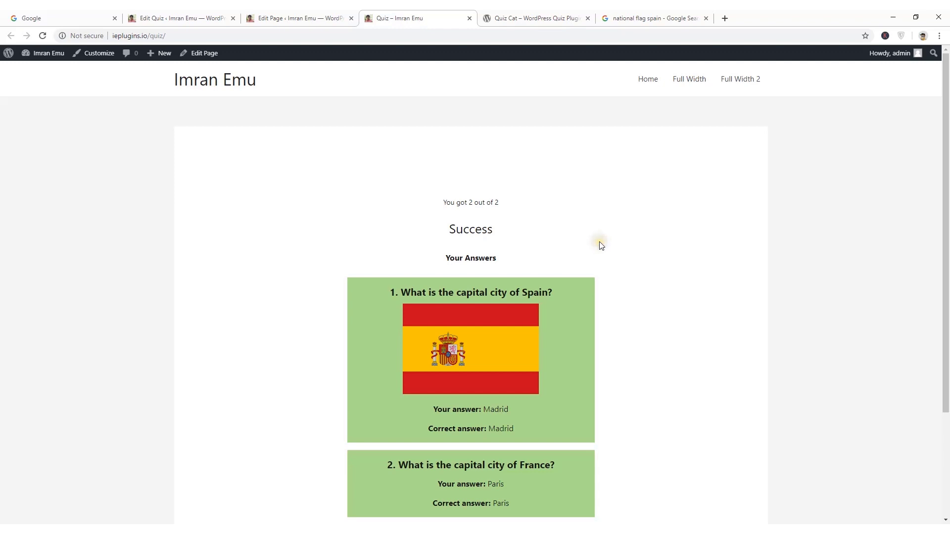
Step: Return to the browser tab showing the Quiz Cat – WordPress Quiz Plugin page
click(543, 17)
click(392, 254)
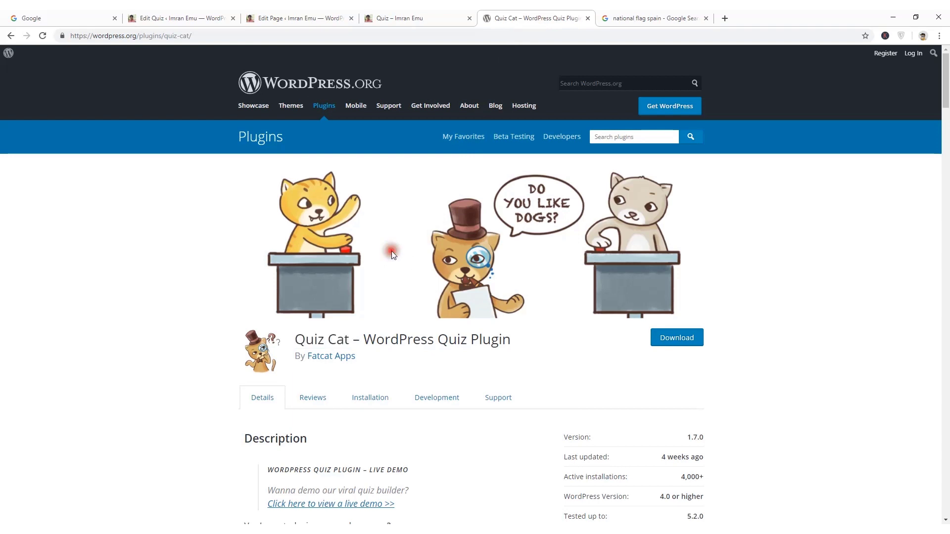